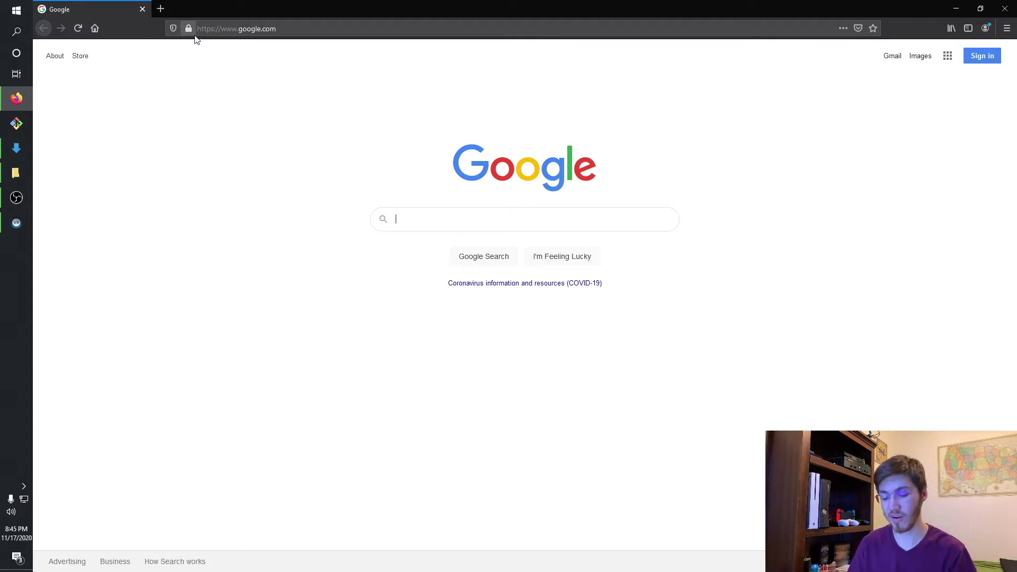
Step: Search Google for 'vr expansion plugin'
text(vr)
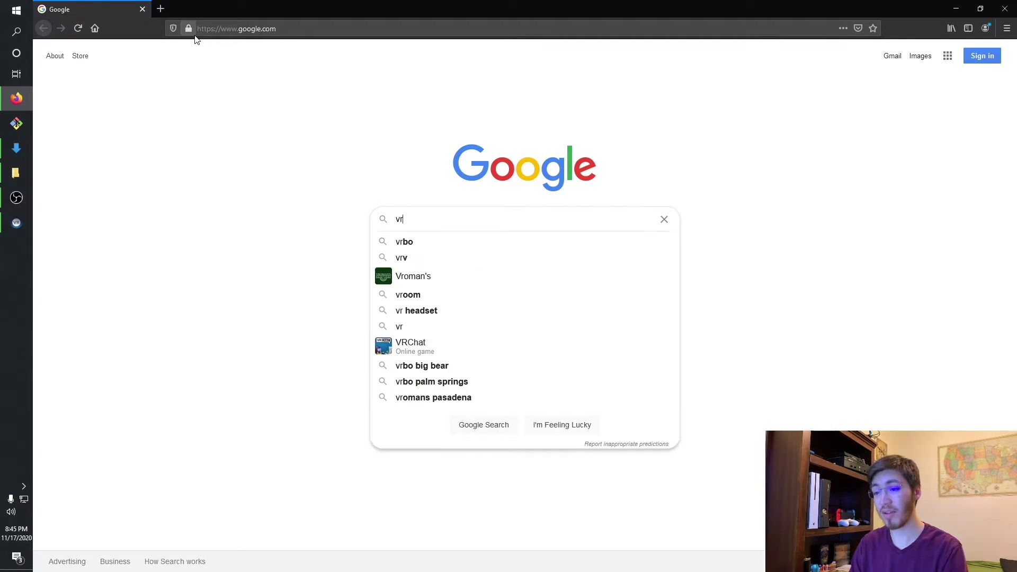
text( expan)
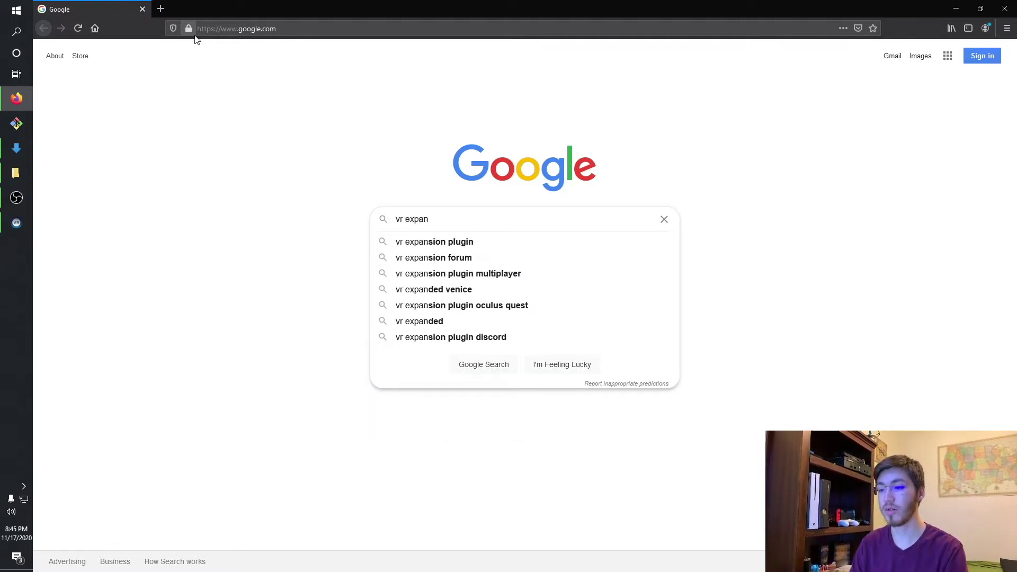
key(Down)
key(Return)
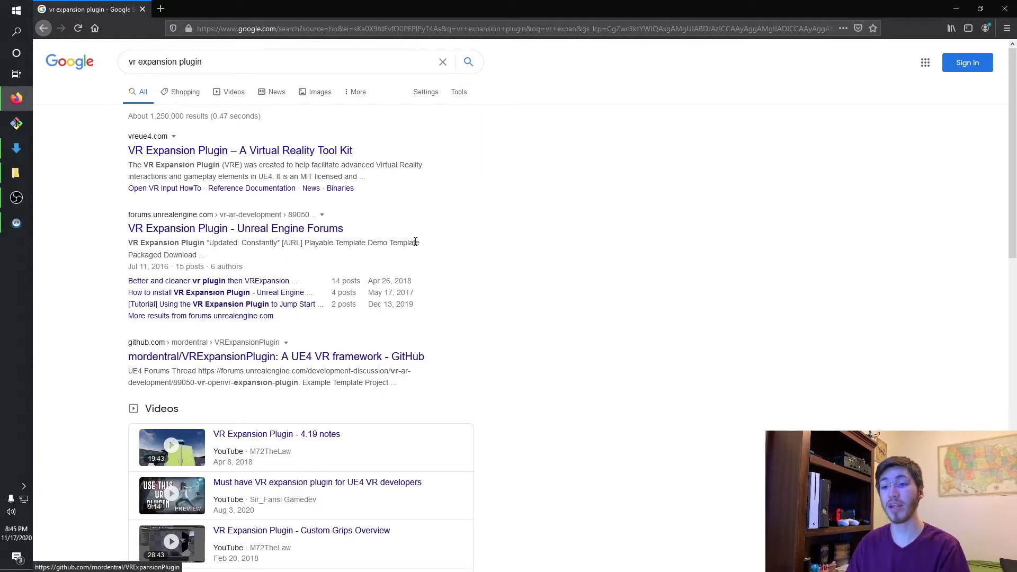
Step: Open the official vreue4.com VR Expansion Plugin site and look through its Repositories/Code menu
click(336, 153)
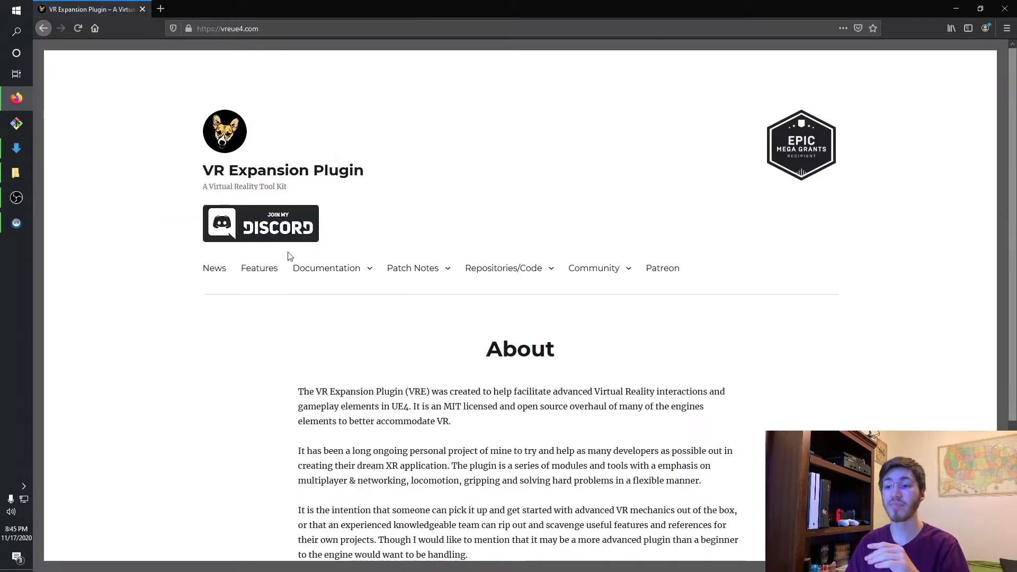
scroll(268, 323, down, 3)
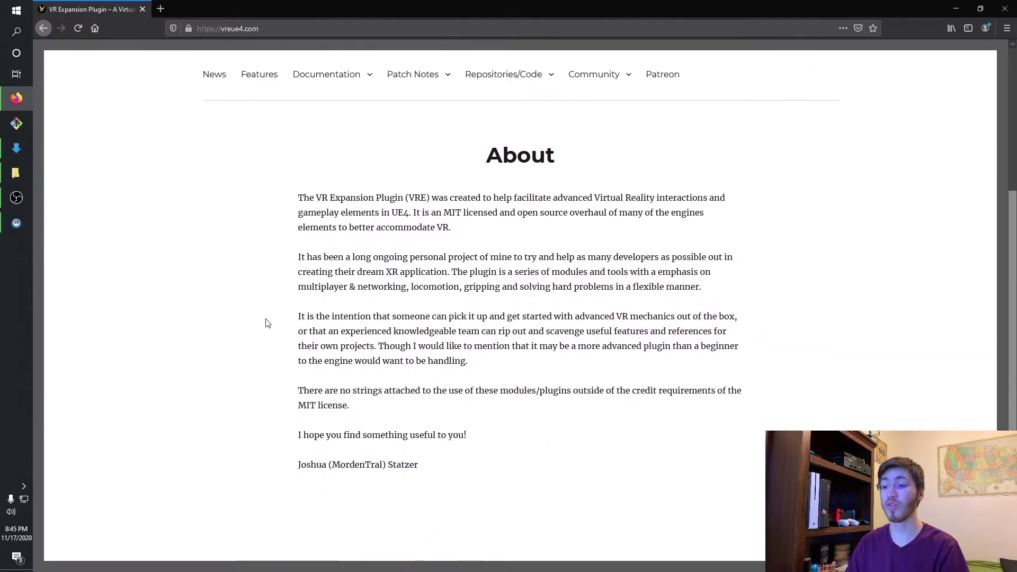
scroll(263, 321, up, 3)
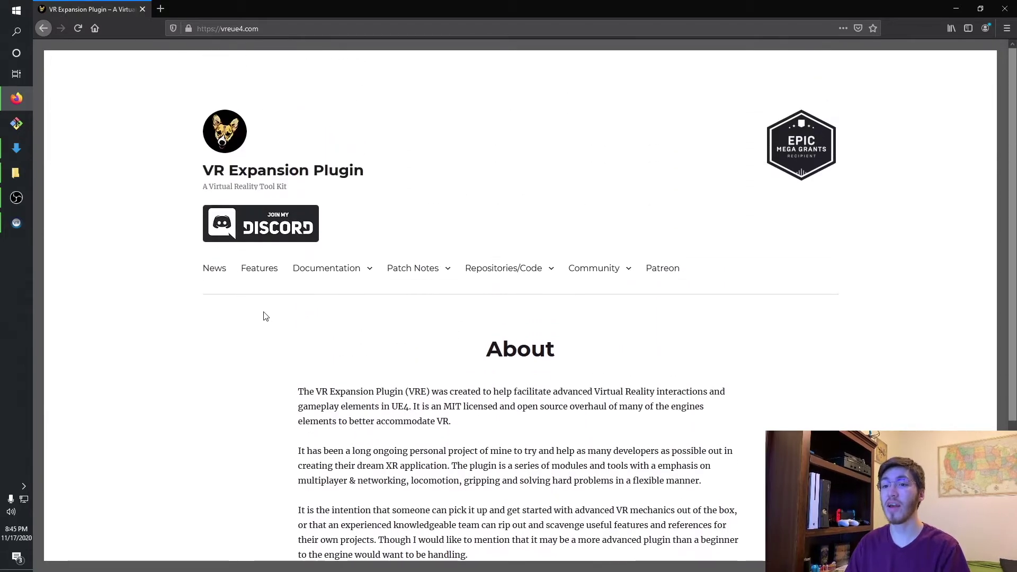
mouse_move(350, 271)
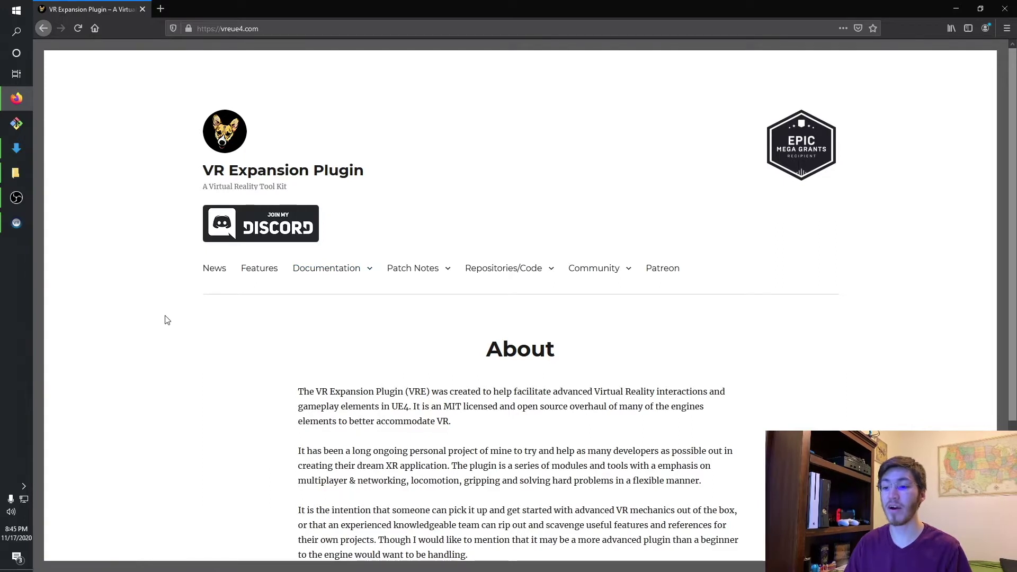
mouse_move(511, 273)
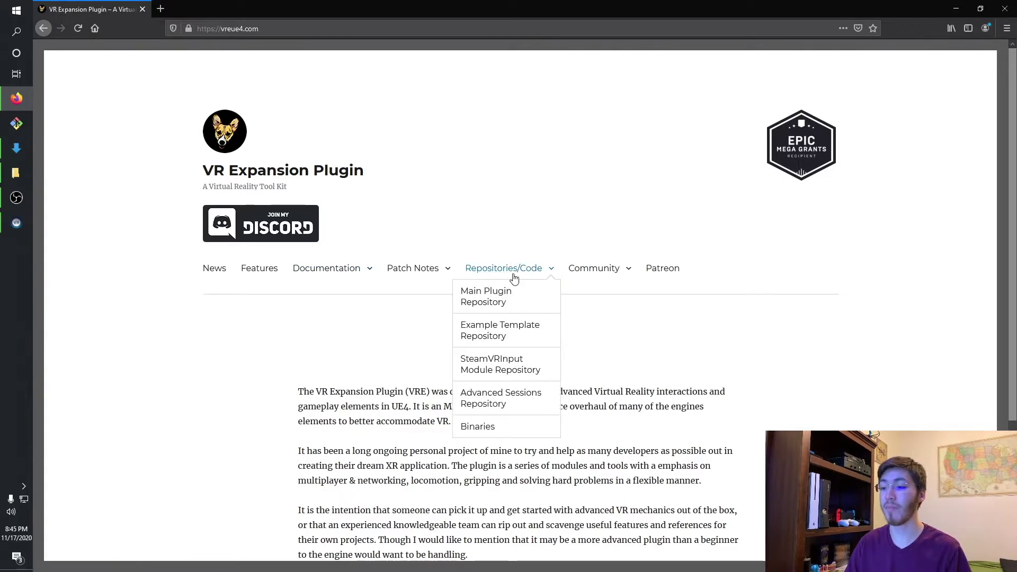
Step: Open the VRExpansionPlugin GitHub repository and read through its README install instructions
click(489, 298)
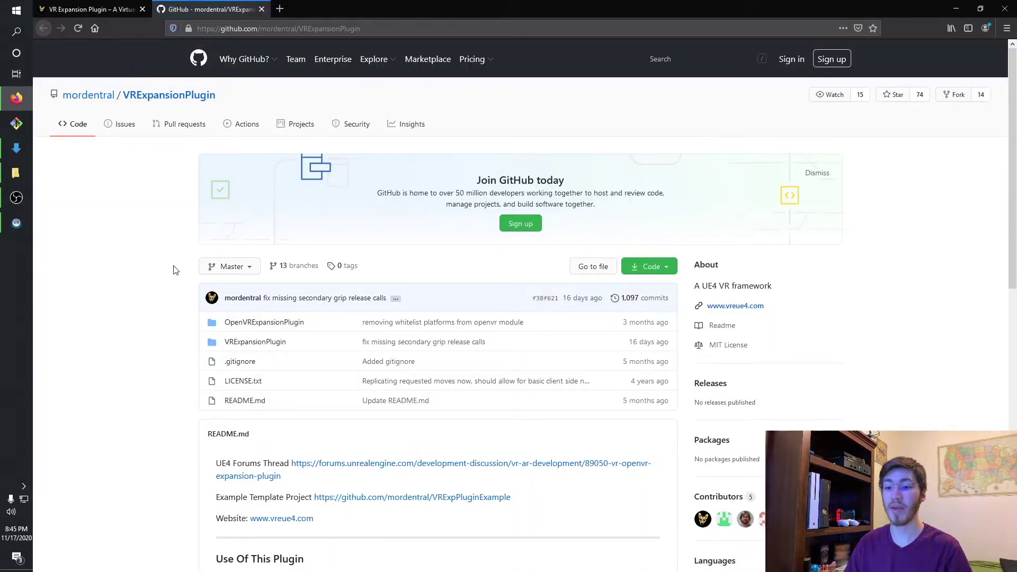
scroll(196, 245, down, 2)
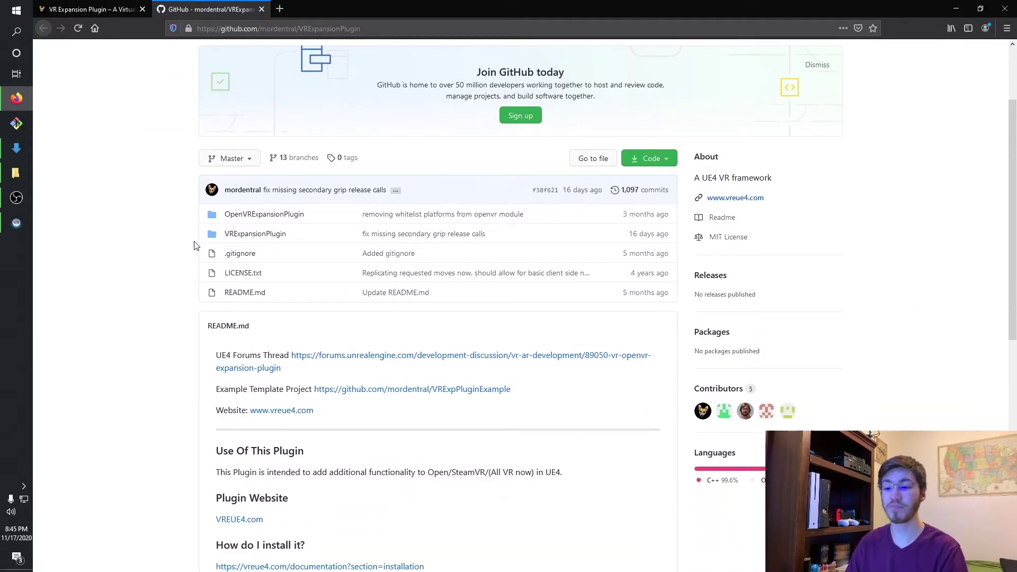
scroll(196, 245, down, 4)
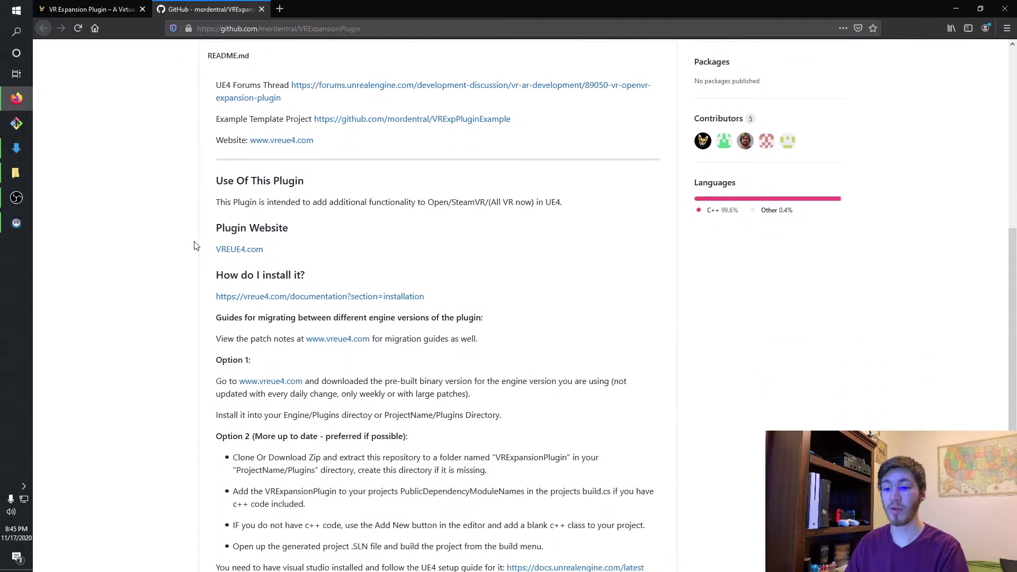
scroll(196, 245, down, 2)
scroll(196, 245, down, 2)
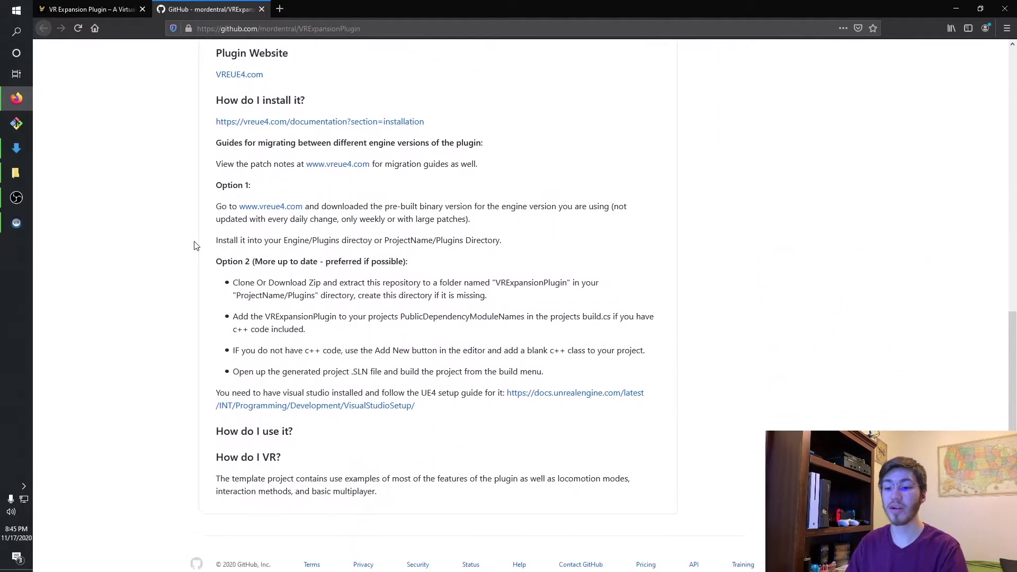
Step: Download the VRExpansionPlugin repository as a ZIP archive
scroll(196, 245, up, 5)
scroll(196, 245, up, 2)
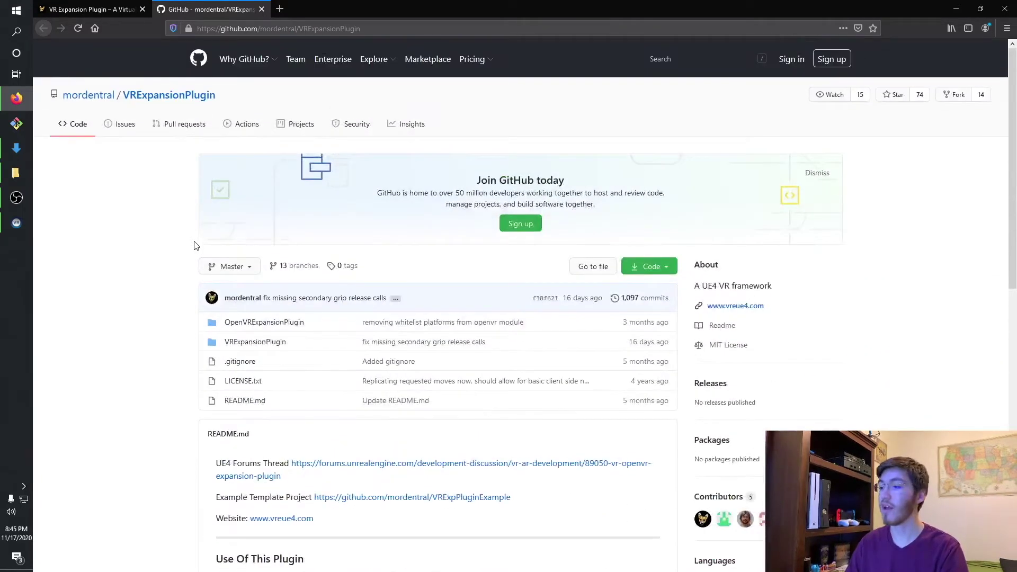
click(650, 270)
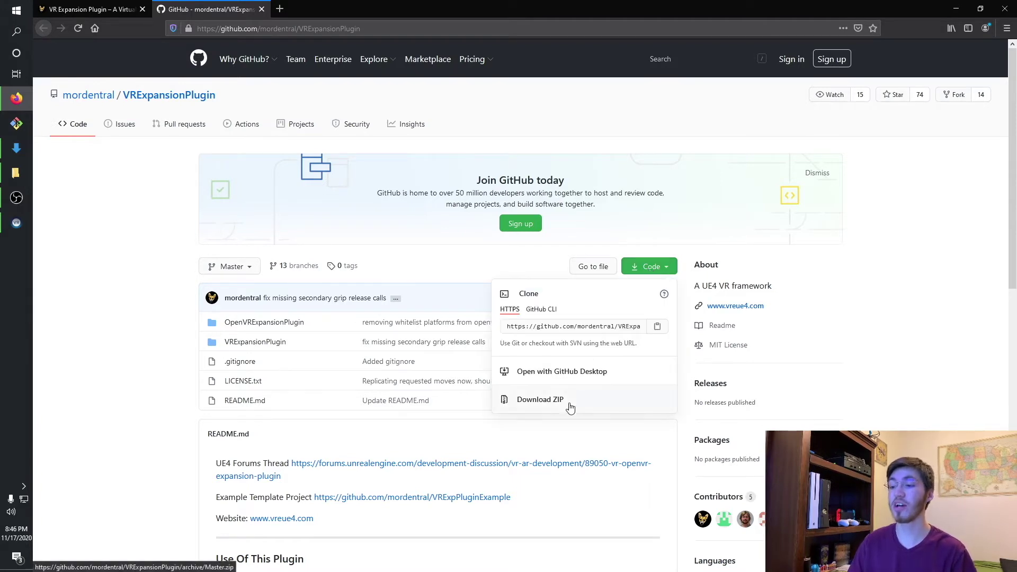
click(121, 314)
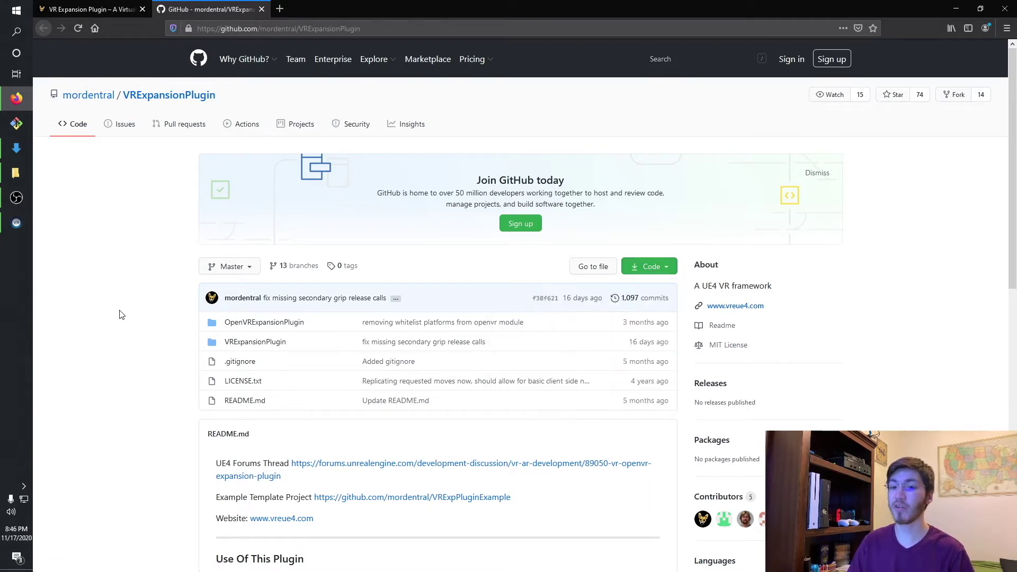
Step: Extract the VRExpansionPlugin-Master ZIP into Downloads with 7-Zip and check its contents
click(959, 9)
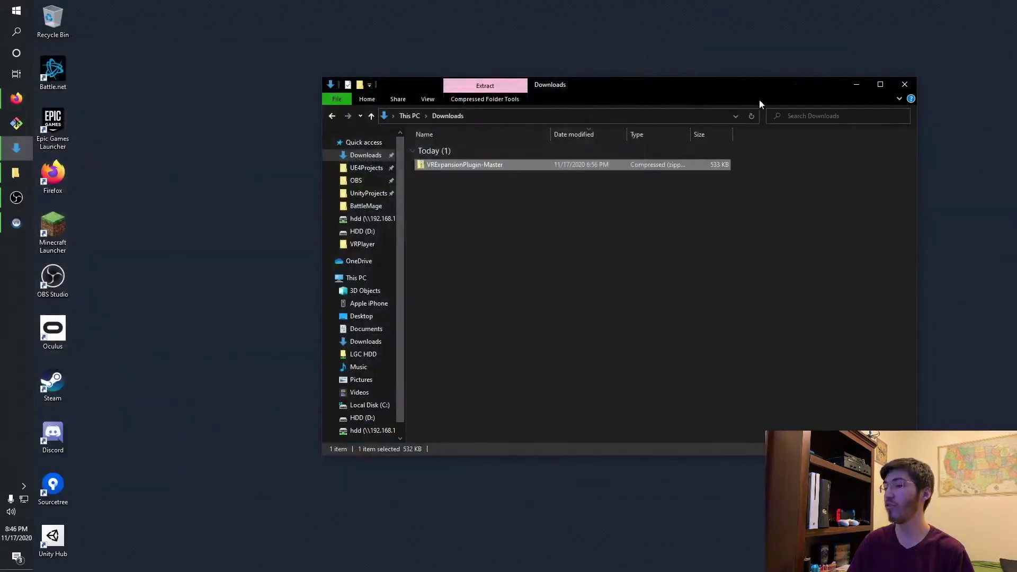
right_click(532, 170)
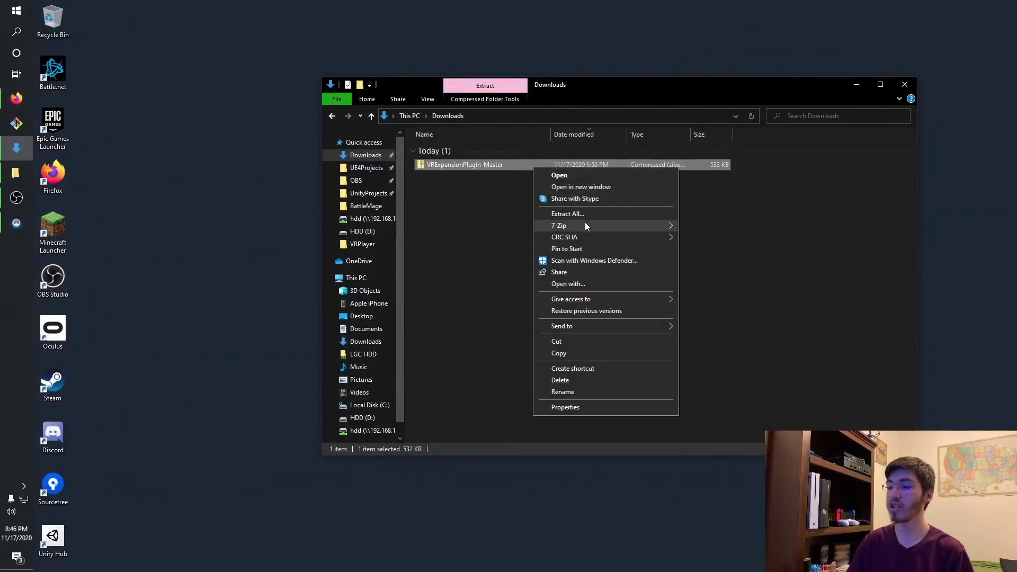
mouse_move(586, 225)
click(743, 263)
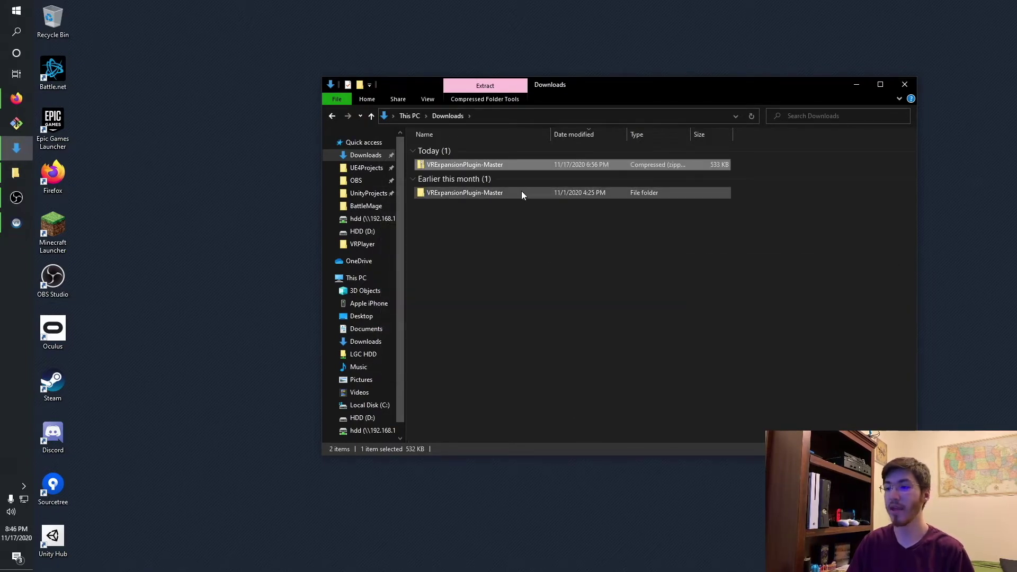
double_click(521, 192)
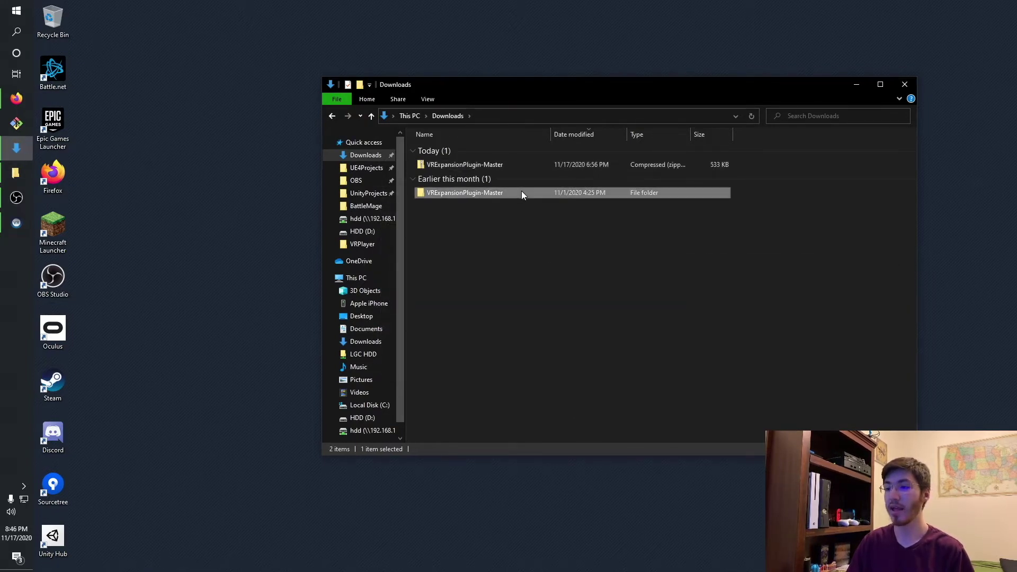
click(449, 115)
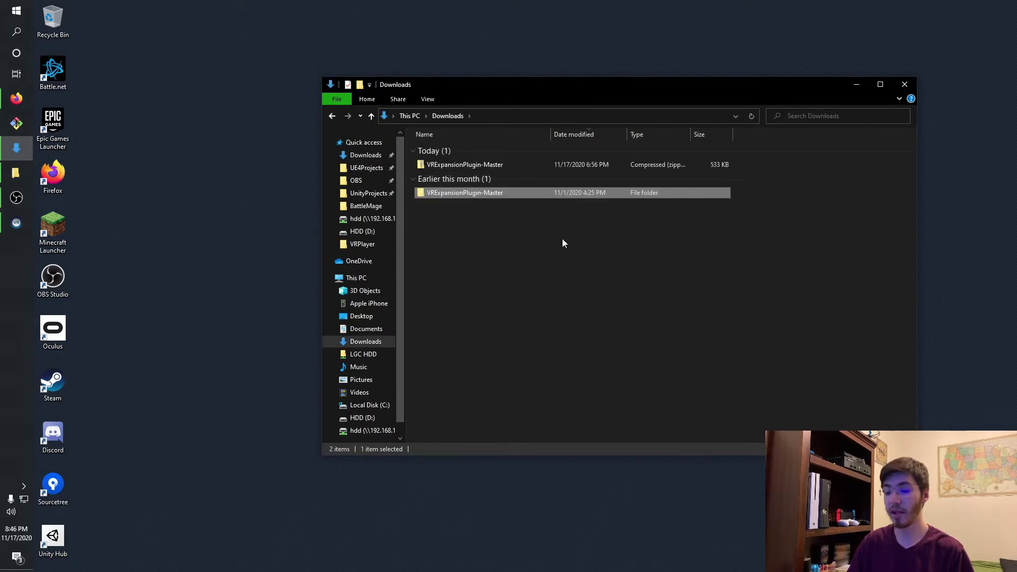
Step: Rename the extracted folder to VRExpansionPlugin, dropping the -Master suffix
key(F2)
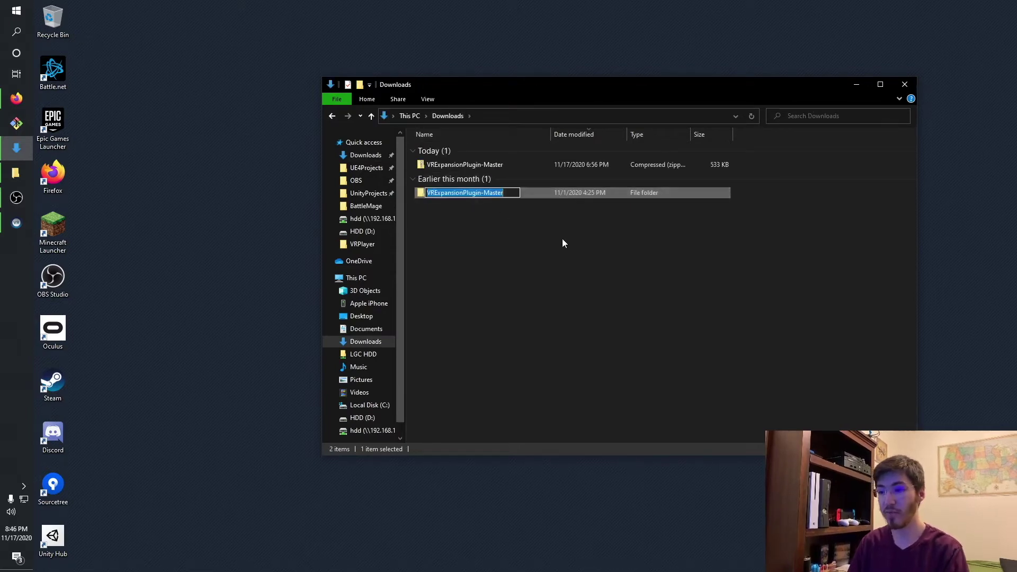
key(Right)
key(BackSpace)
key(BackSpace)
key(BackSpace)
key(BackSpace)
key(BackSpace)
key(BackSpace)
key(BackSpace)
key(Return)
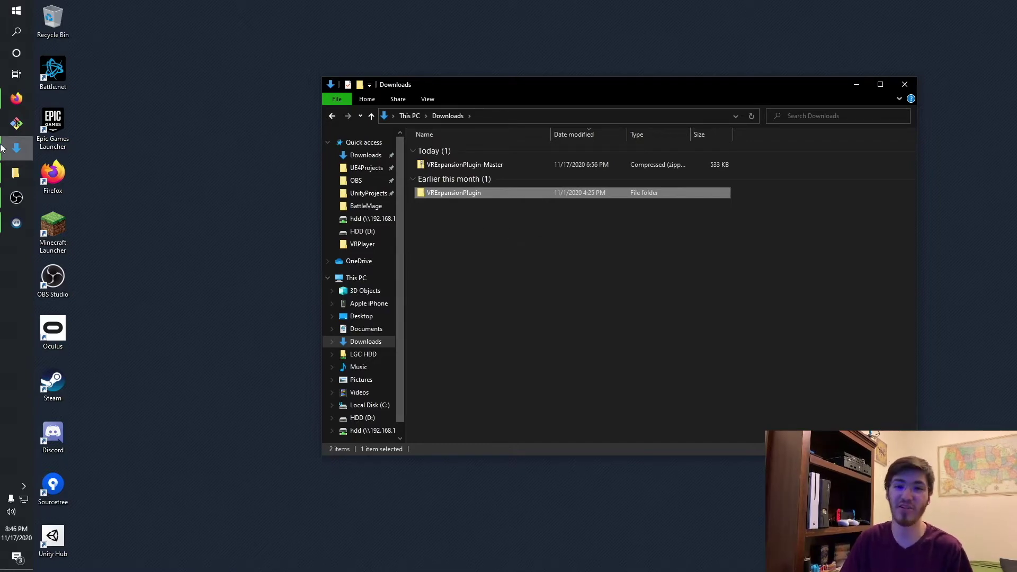
mouse_move(6, 173)
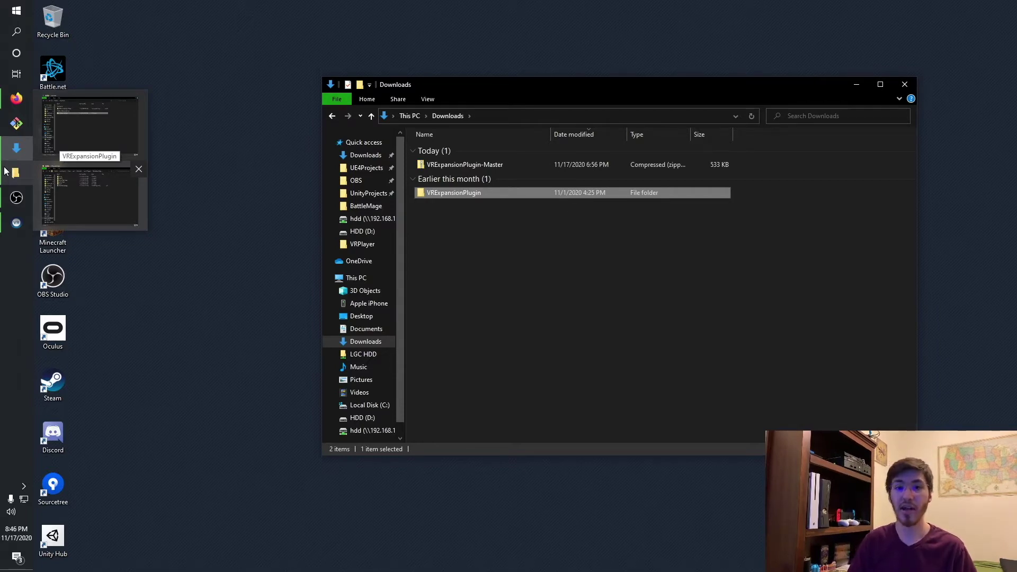
Step: Arrange the project folder window on the left and the Downloads window on the right
click(90, 124)
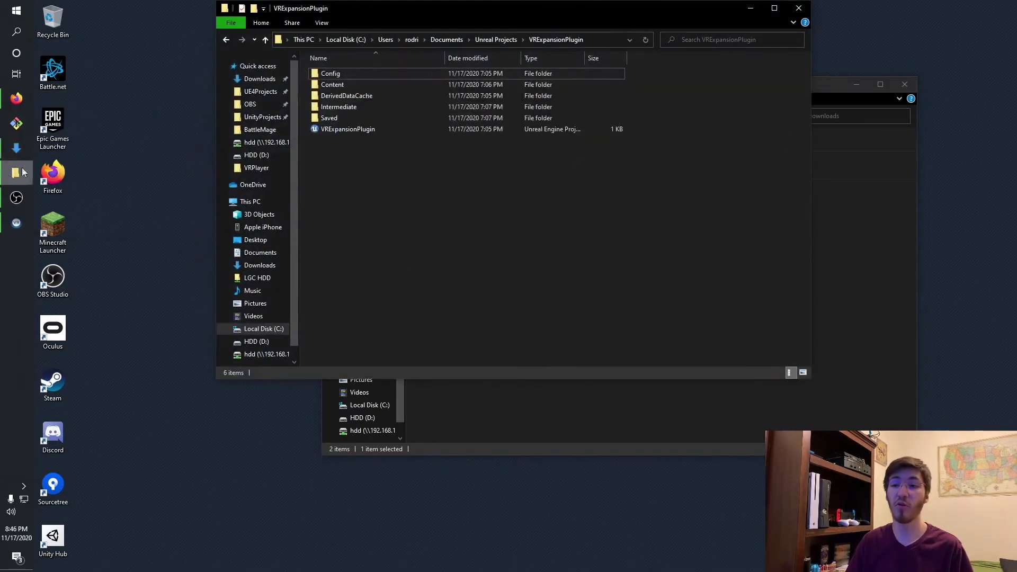
drag(475, 5, 309, 41)
click(738, 280)
drag(626, 84, 684, 144)
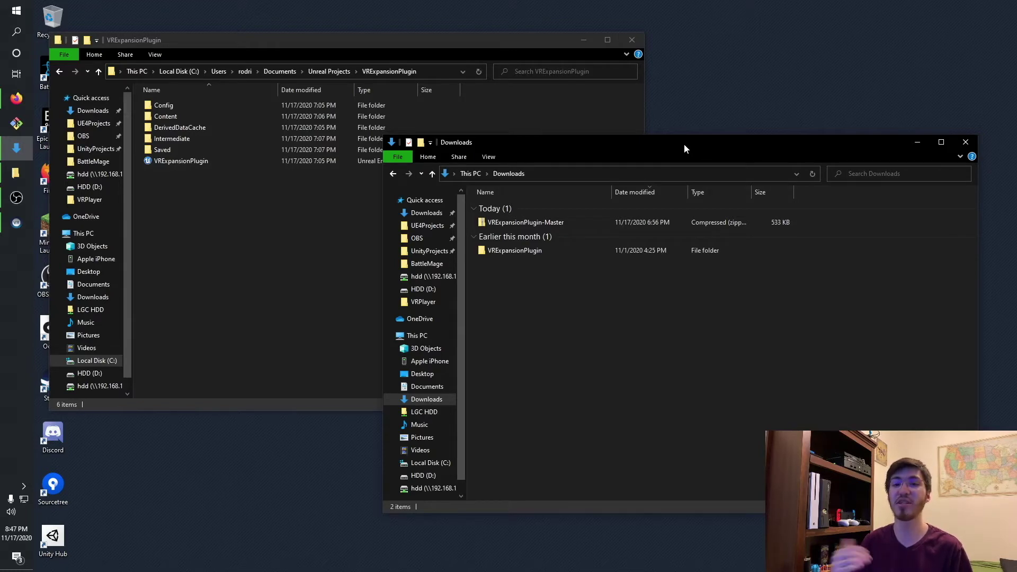
Step: Create a new Plugins folder in the project folder and open it
click(260, 252)
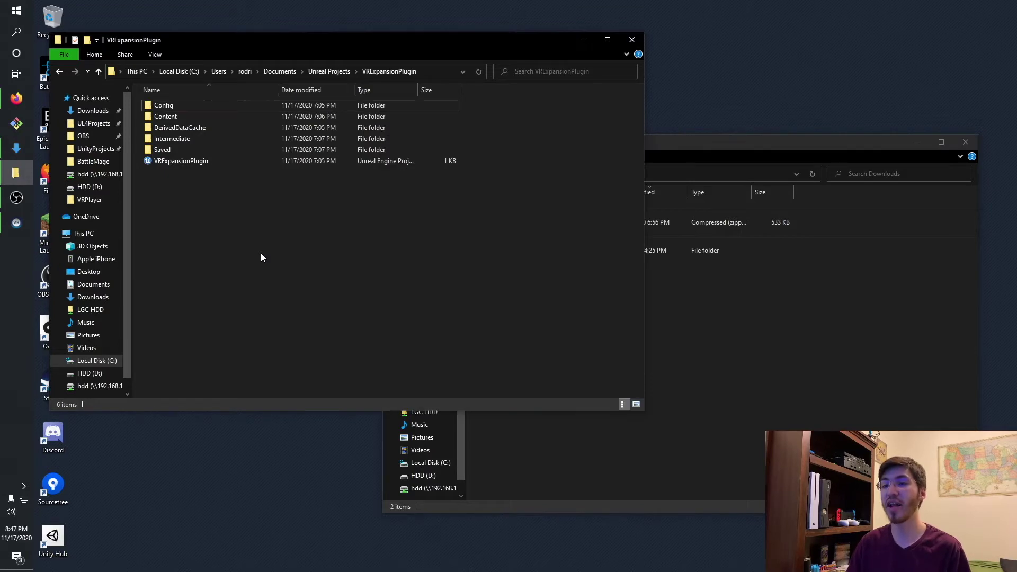
right_click(228, 240)
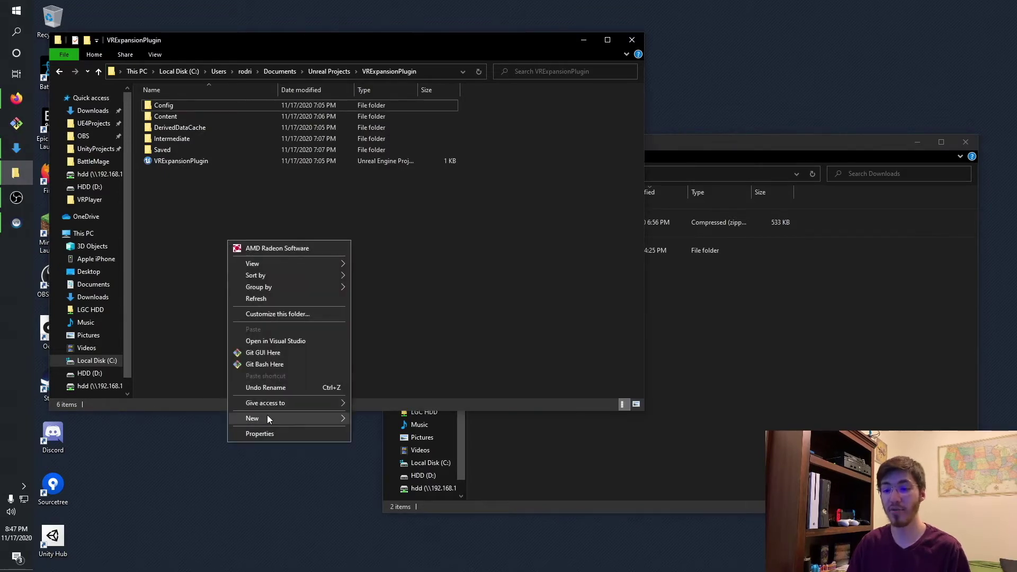
mouse_move(269, 419)
click(380, 417)
text(Plu)
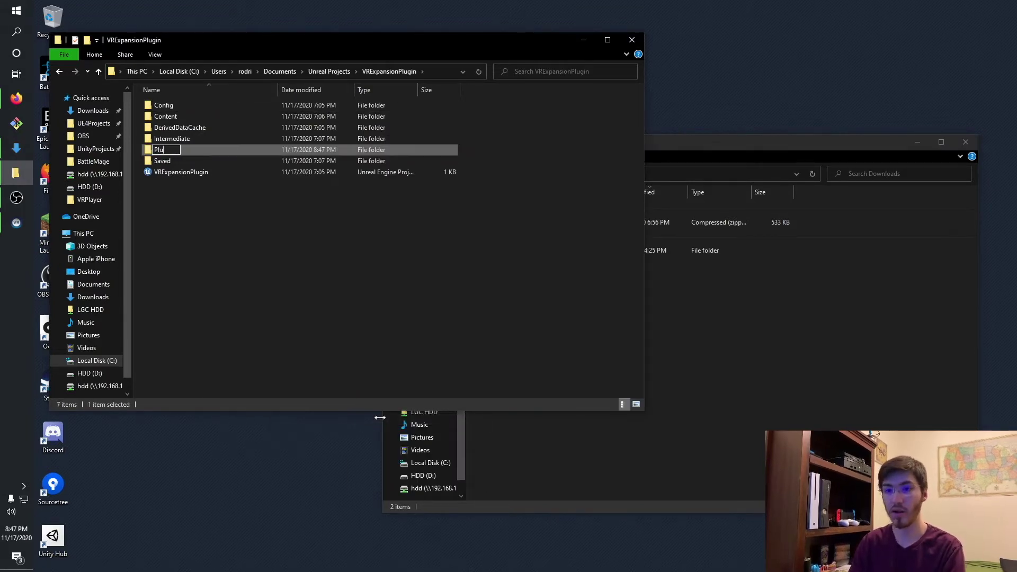
text(gins)
key(Return)
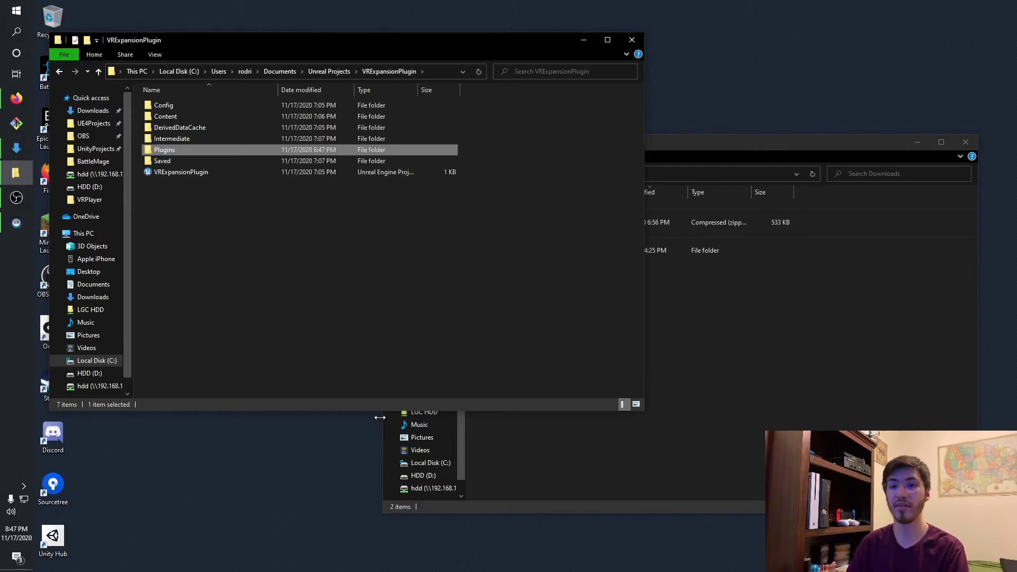
double_click(228, 152)
Step: Move the VRExpansionPlugin folder into Plugins and launch the VRExpansionPlugin project
click(781, 375)
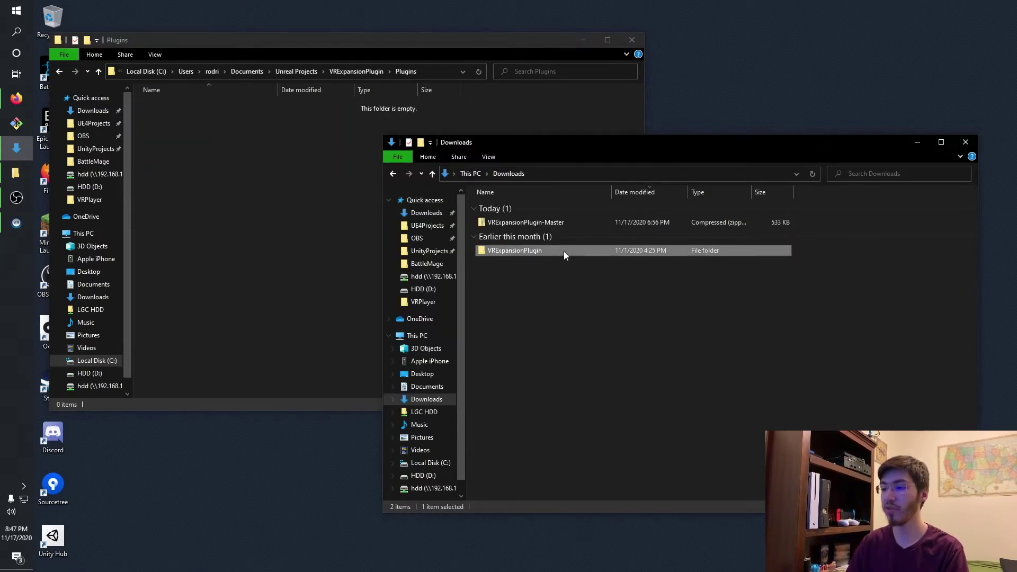
drag(564, 251, 215, 177)
click(774, 307)
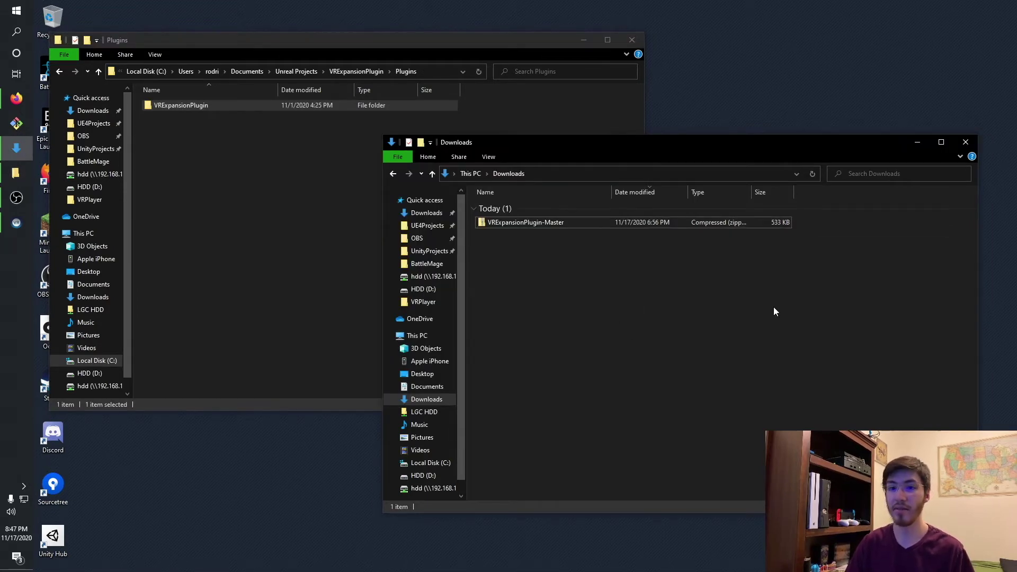
click(356, 71)
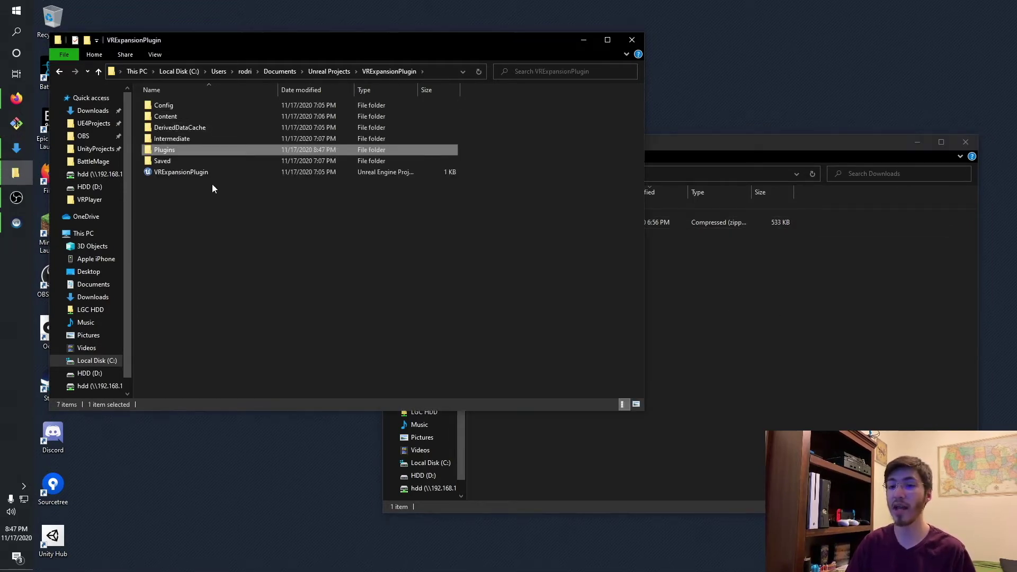
double_click(222, 171)
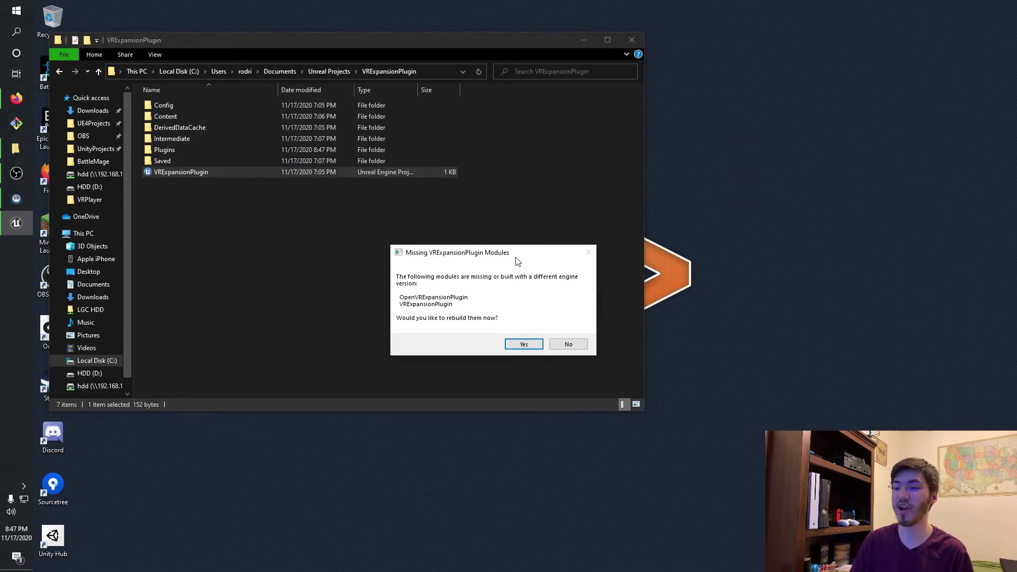
Step: Verify the VRExpansionPlugin folder sits inside the project's Plugins folder
drag(517, 260, 541, 256)
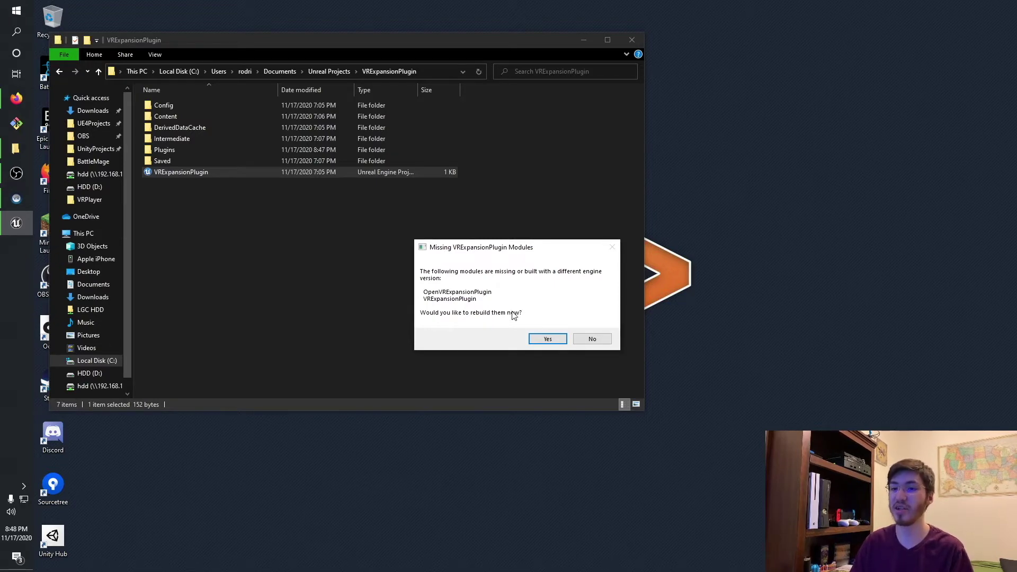
double_click(214, 148)
click(209, 106)
double_click(208, 105)
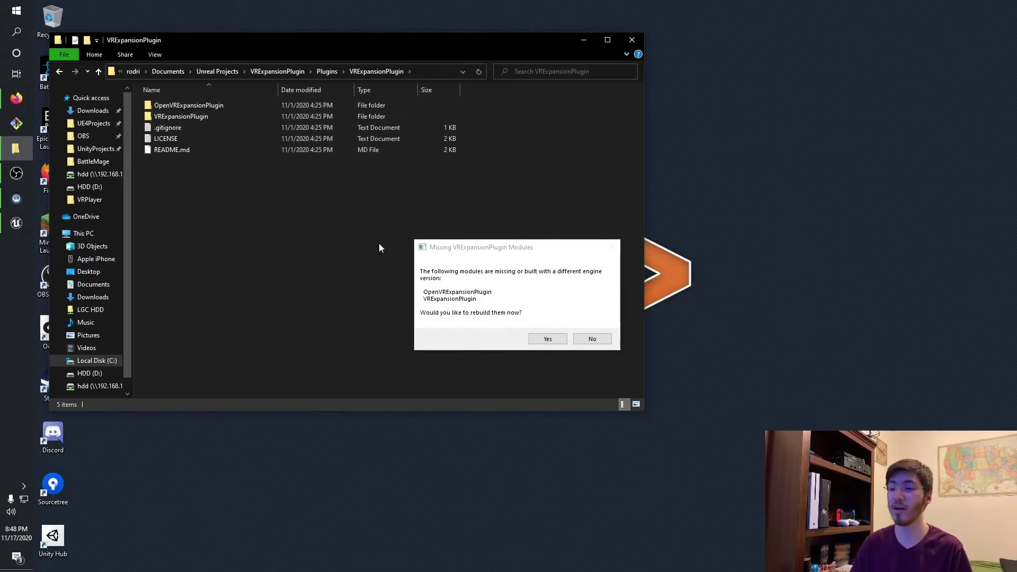
Step: Accept rebuilding the missing plugin modules and follow the build log
drag(505, 251, 505, 234)
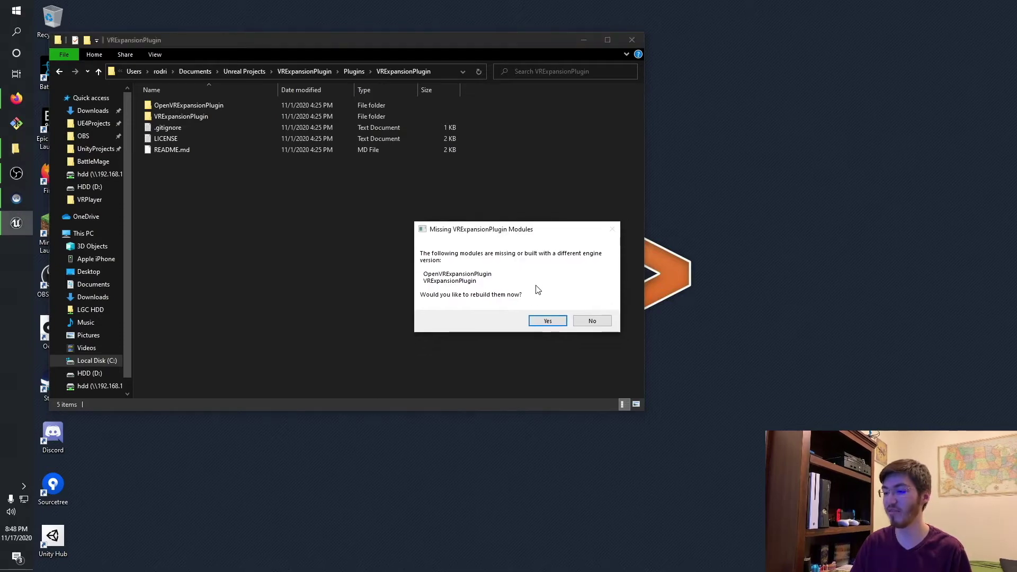
click(547, 321)
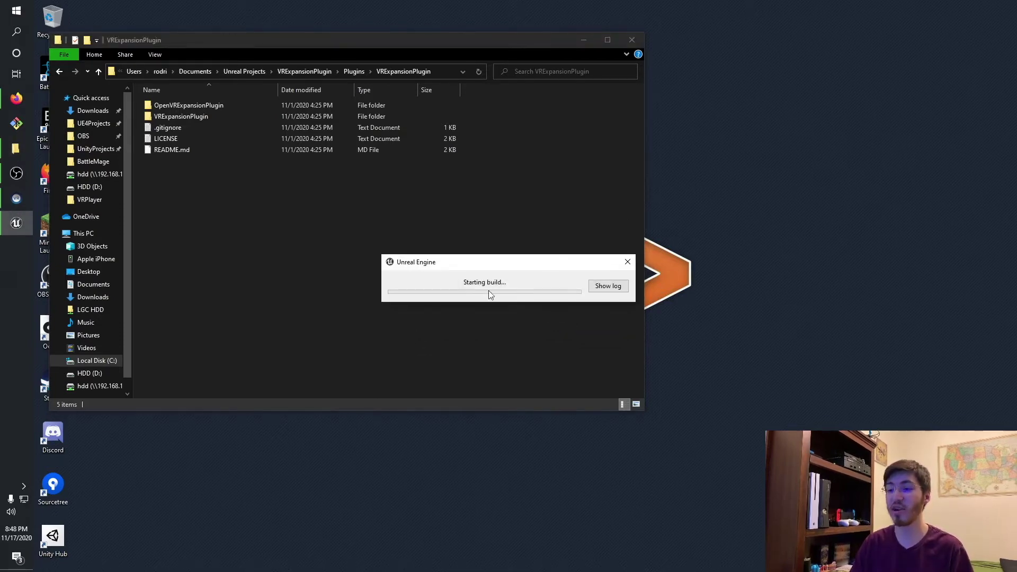
click(601, 288)
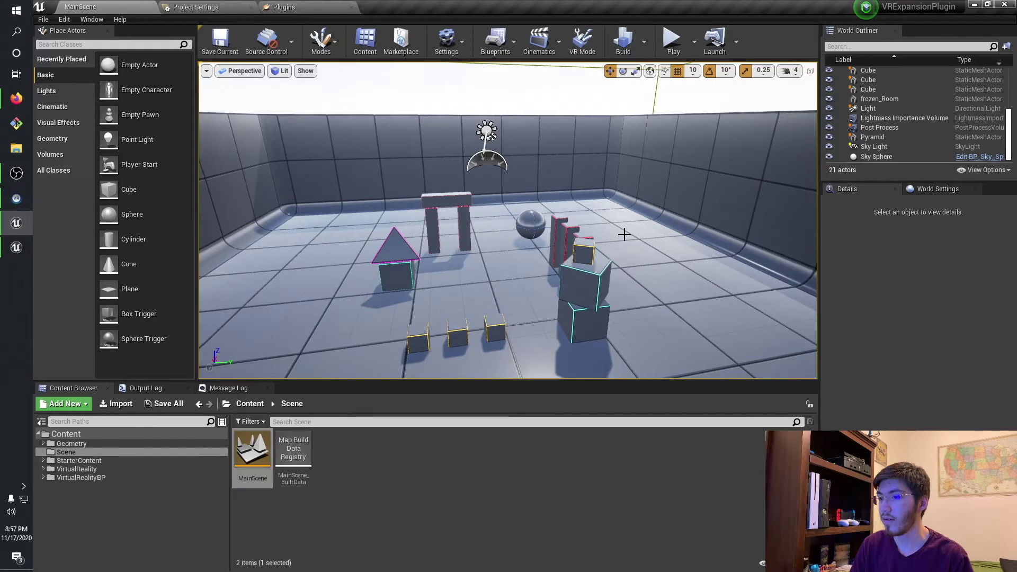
Step: Check the VRExpansion category plugins are enabled, then return to MainScene
scroll(624, 234, up, 3)
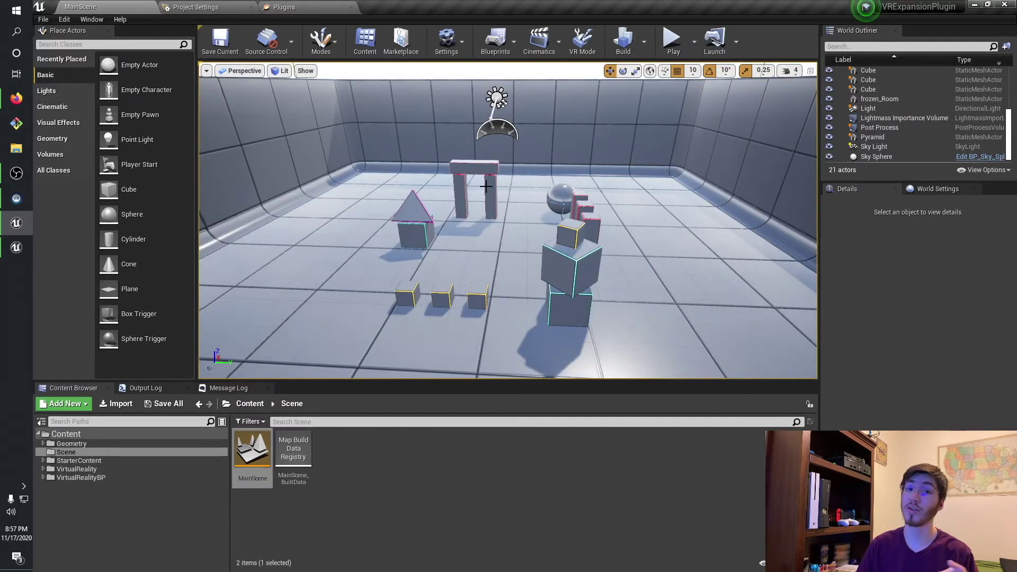
click(308, 9)
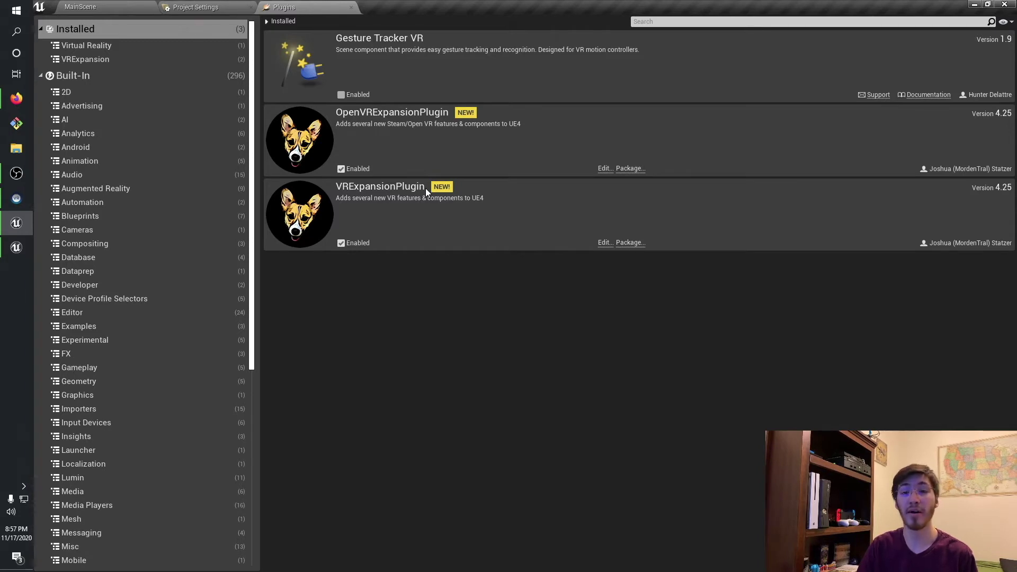
click(103, 59)
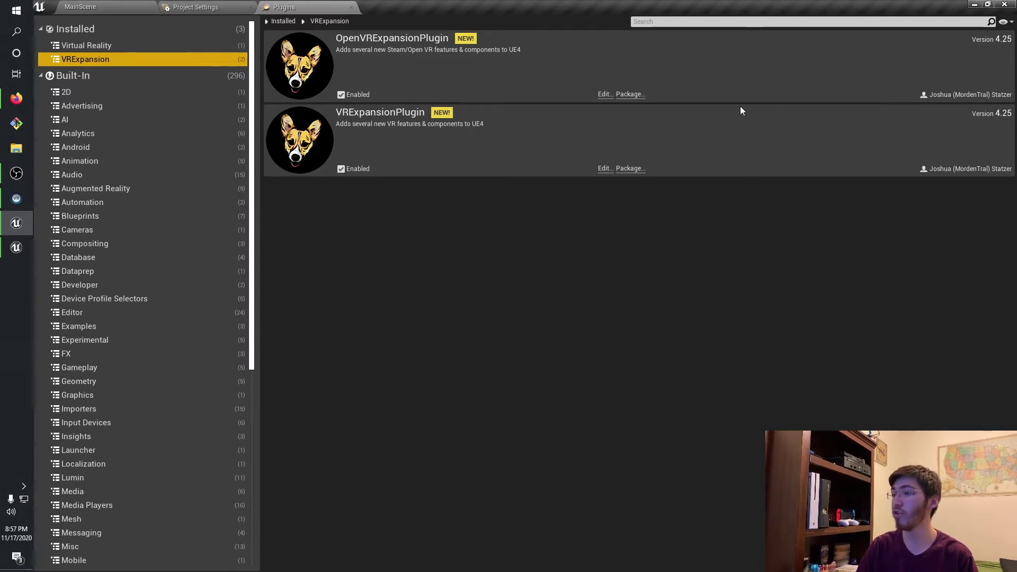
click(103, 9)
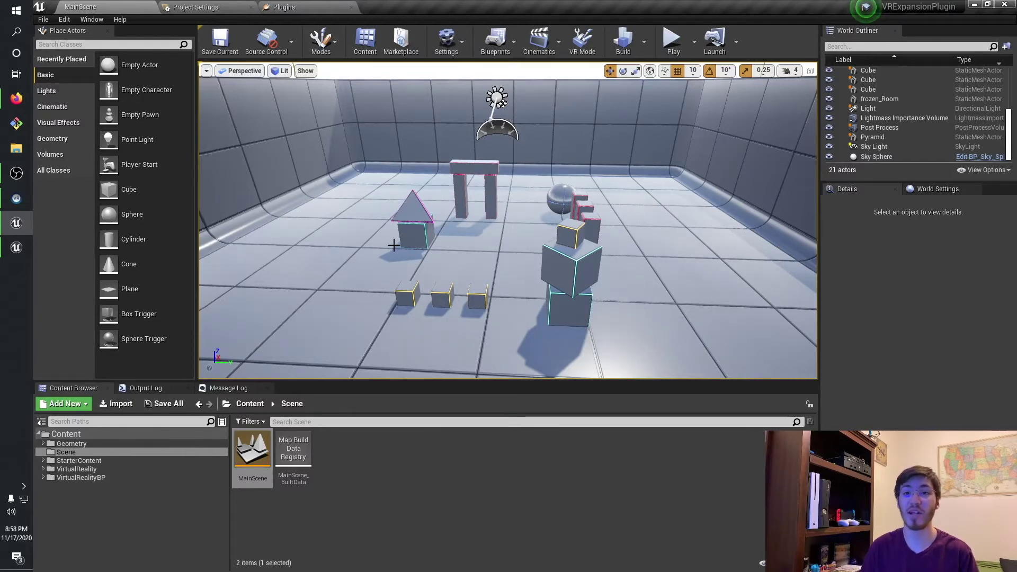
Step: Switch to the VRPlayer editor, clear its 'vr' actor search, and dock it right
mouse_move(9, 253)
click(87, 264)
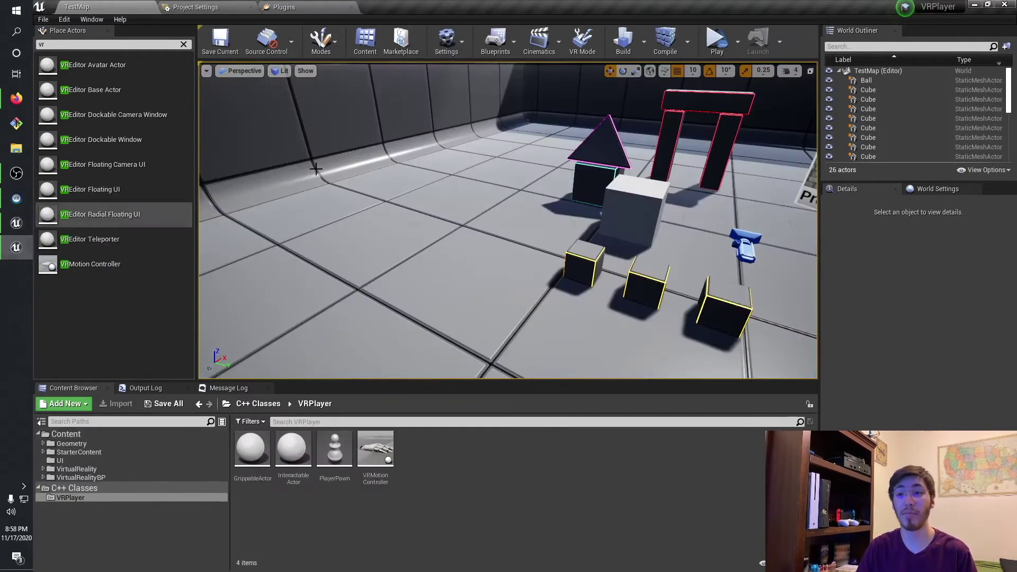
click(183, 44)
drag(428, 7, 1014, 123)
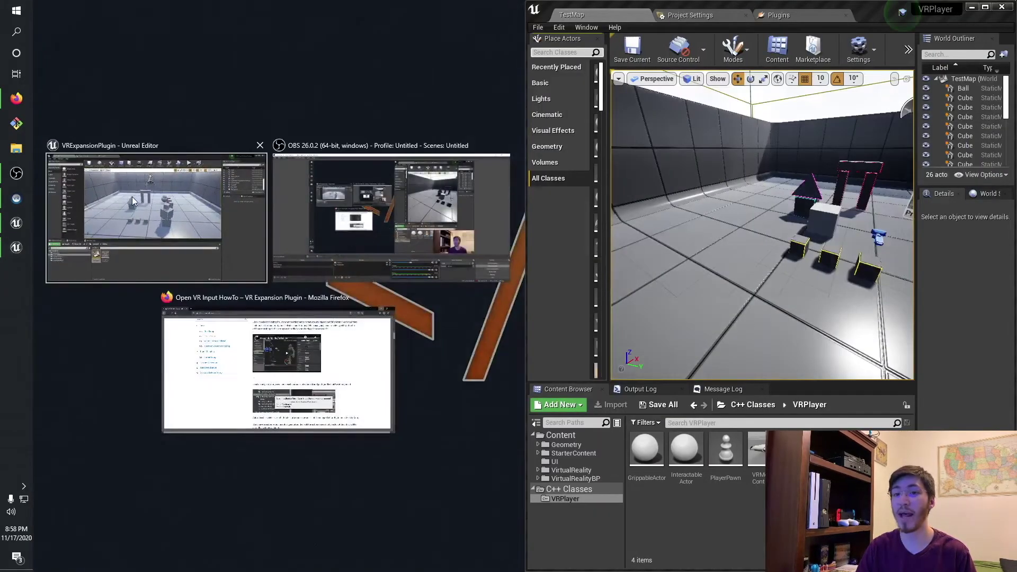
Step: Make the VRExpansionPlugin editor fill the whole screen
click(132, 196)
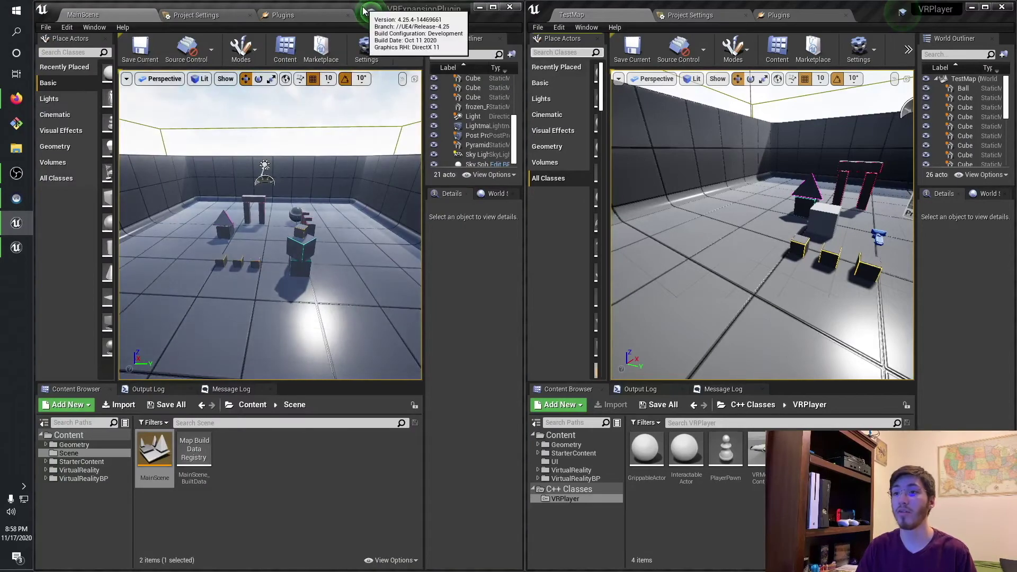
drag(428, 20, 644, 110)
double_click(644, 110)
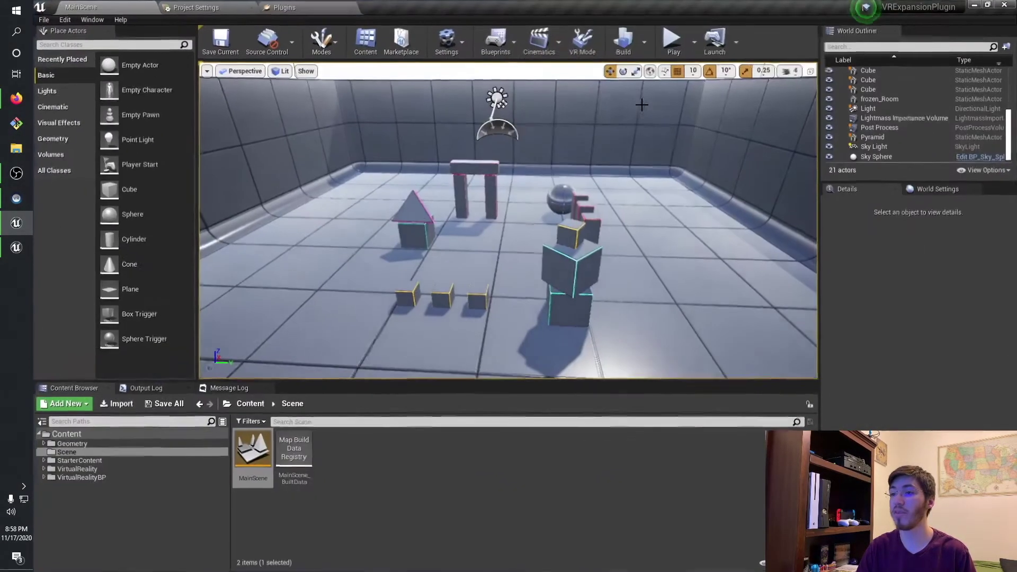
Step: List All Classes in Place Actors and scroll down to VRBase Character and VRCharacter
click(68, 170)
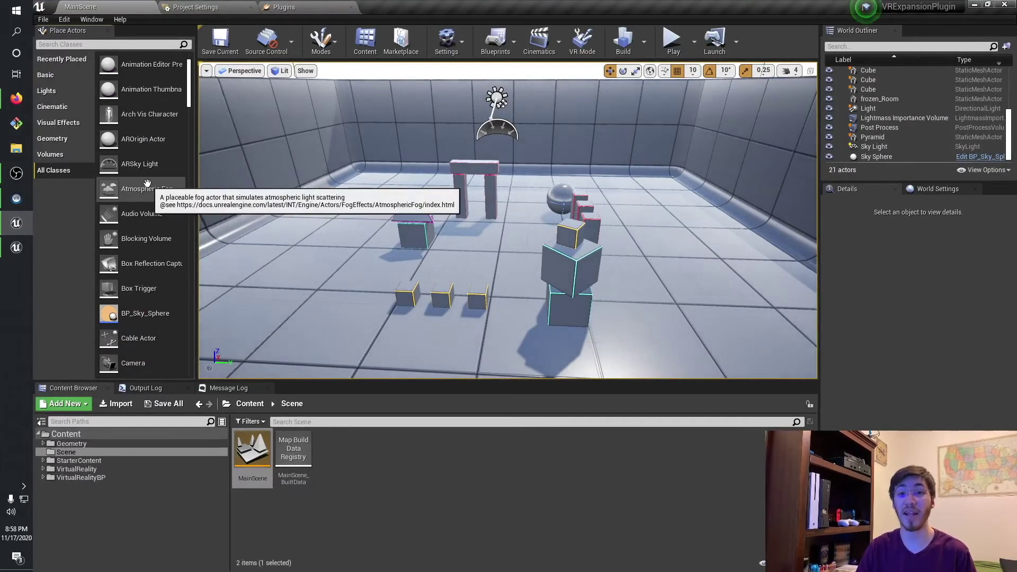
scroll(148, 181, down, 3)
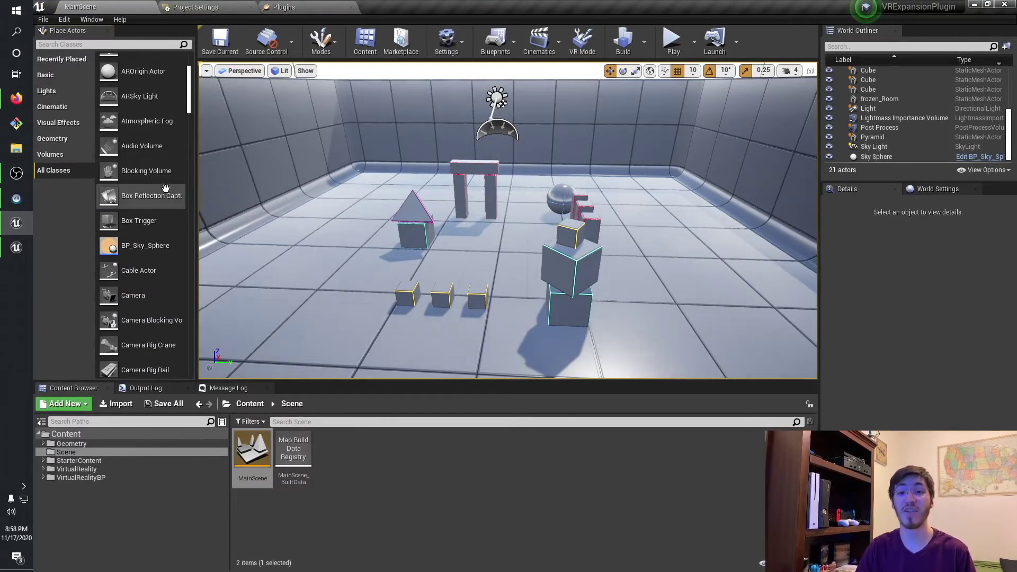
scroll(162, 191, down, 8)
scroll(161, 190, down, 13)
scroll(157, 212, down, 8)
scroll(156, 213, down, 4)
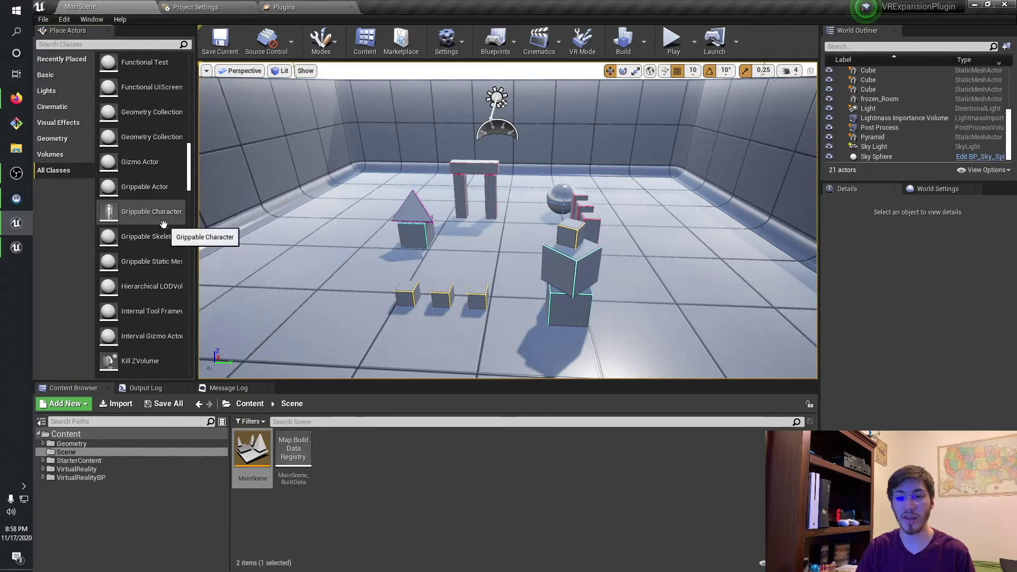
scroll(162, 233, down, 6)
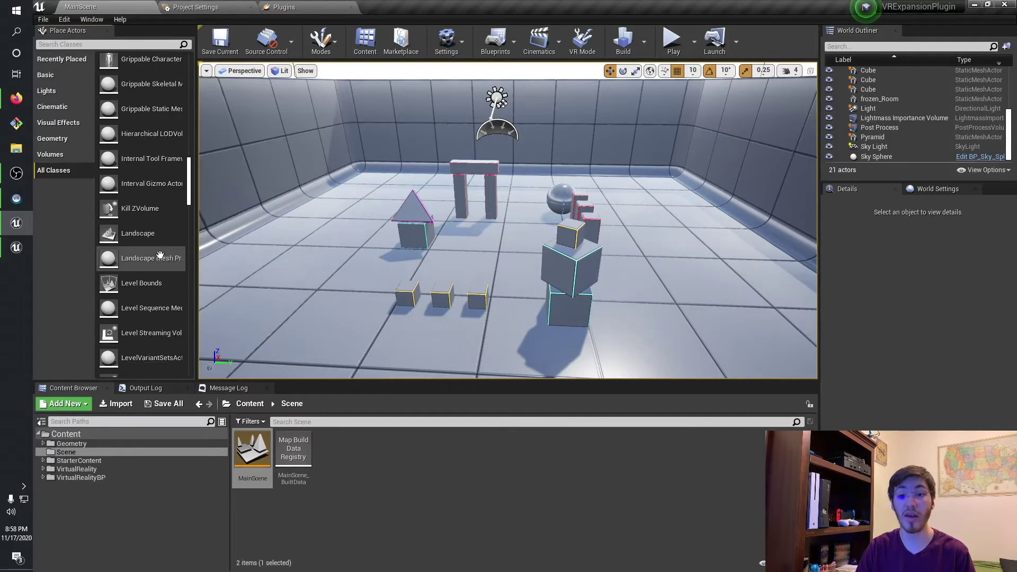
scroll(159, 252, down, 12)
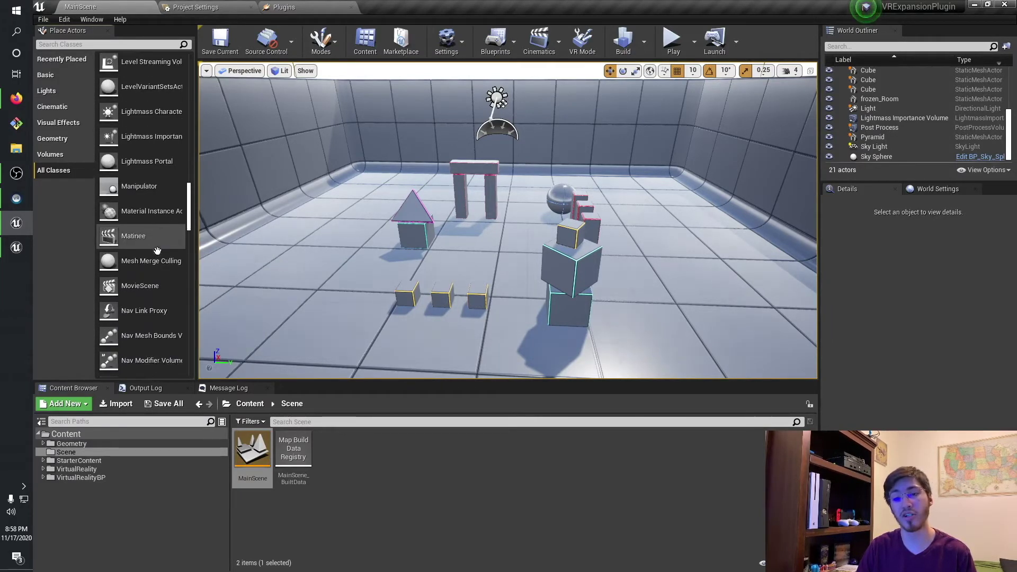
scroll(157, 250, down, 6)
scroll(157, 250, down, 14)
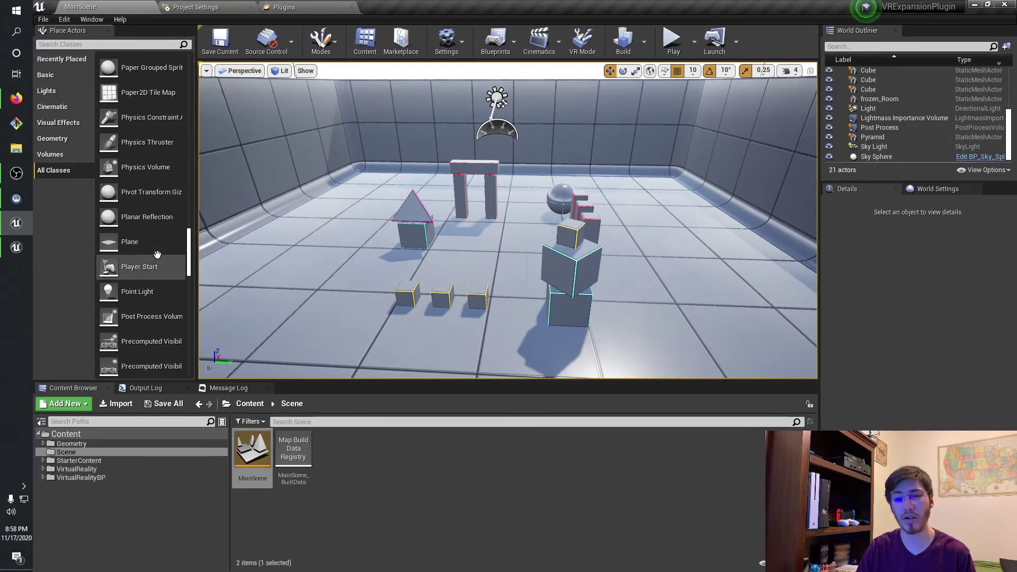
scroll(157, 255, down, 14)
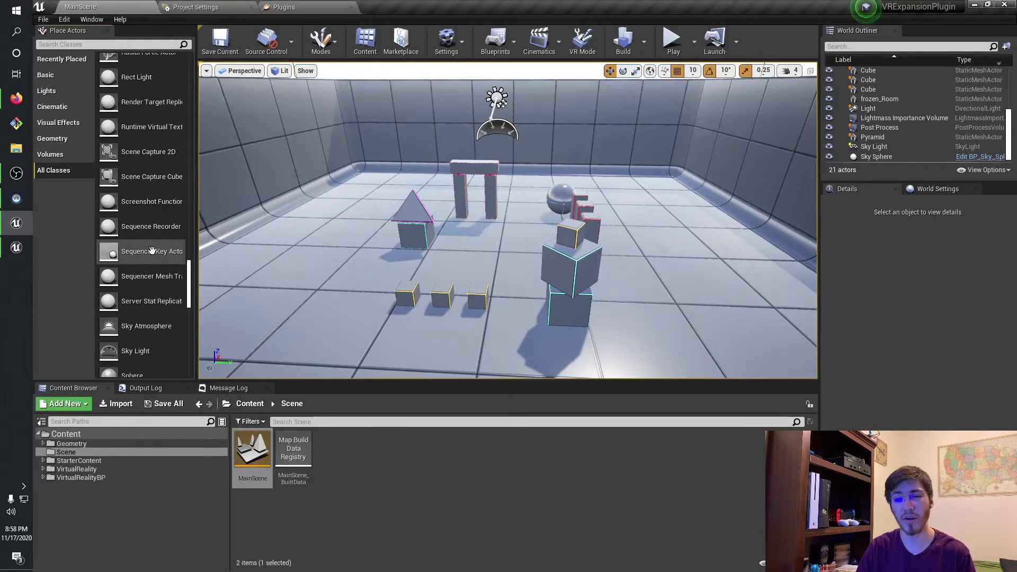
scroll(152, 251, down, 18)
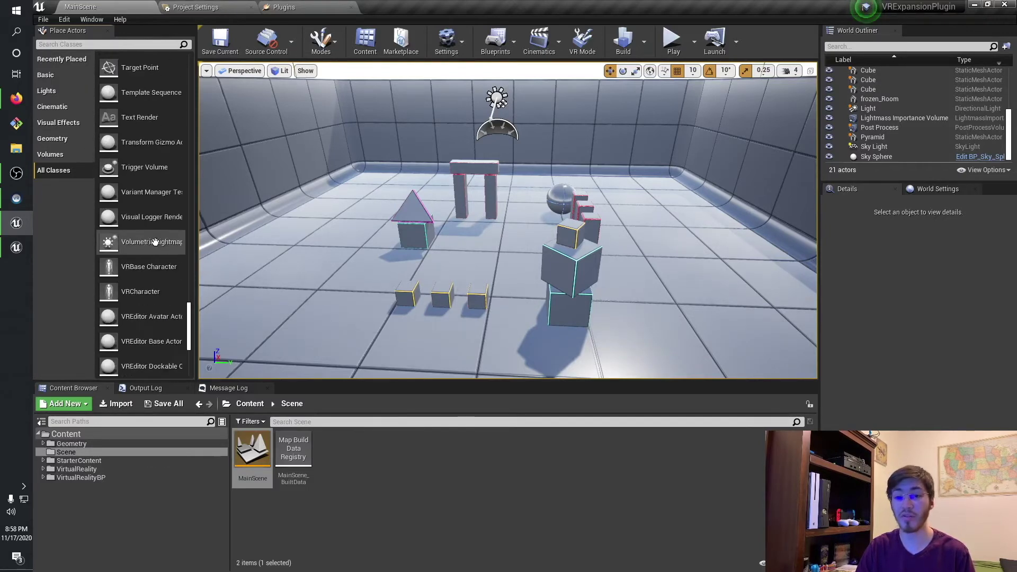
scroll(154, 241, down, 1)
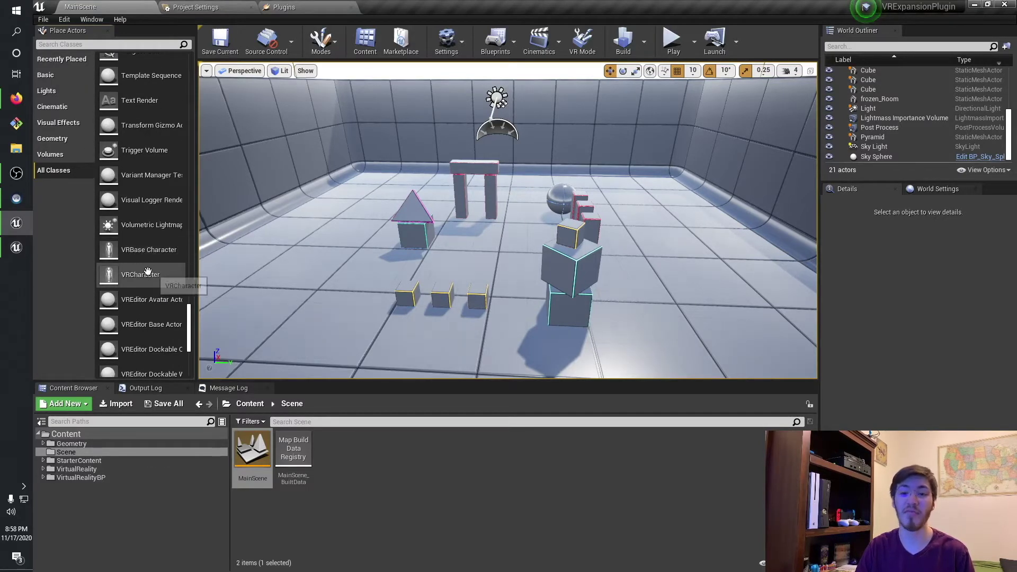
Step: Maximize the VRPlayer TestMap editor and search its placeable actor classes for 'vr'
click(16, 248)
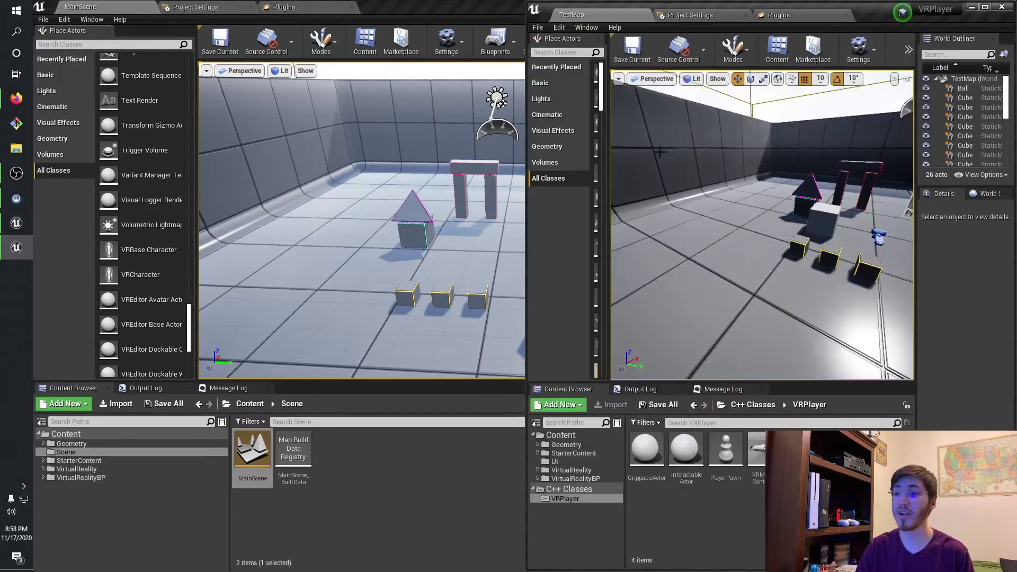
click(984, 7)
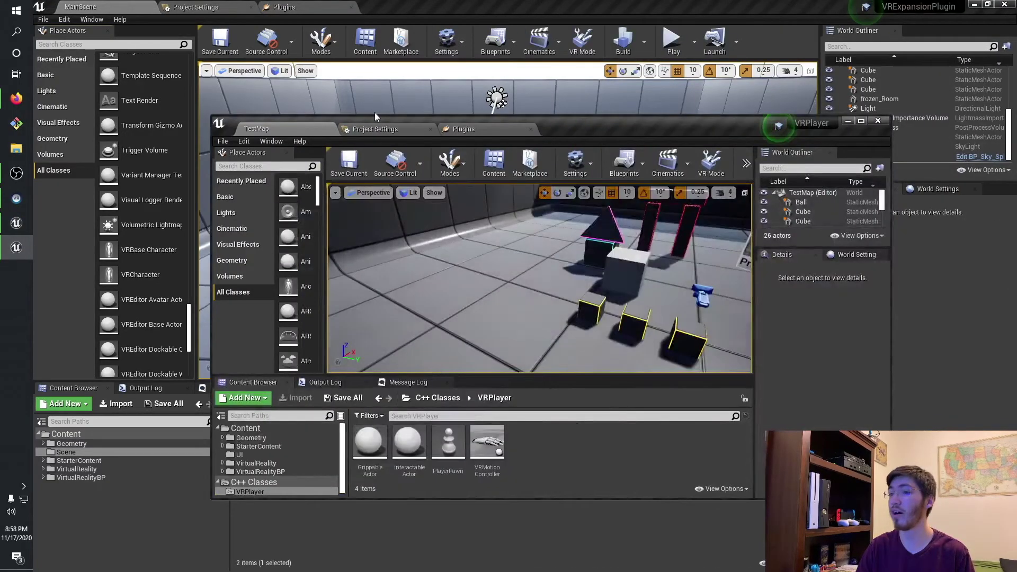
double_click(648, 125)
click(282, 12)
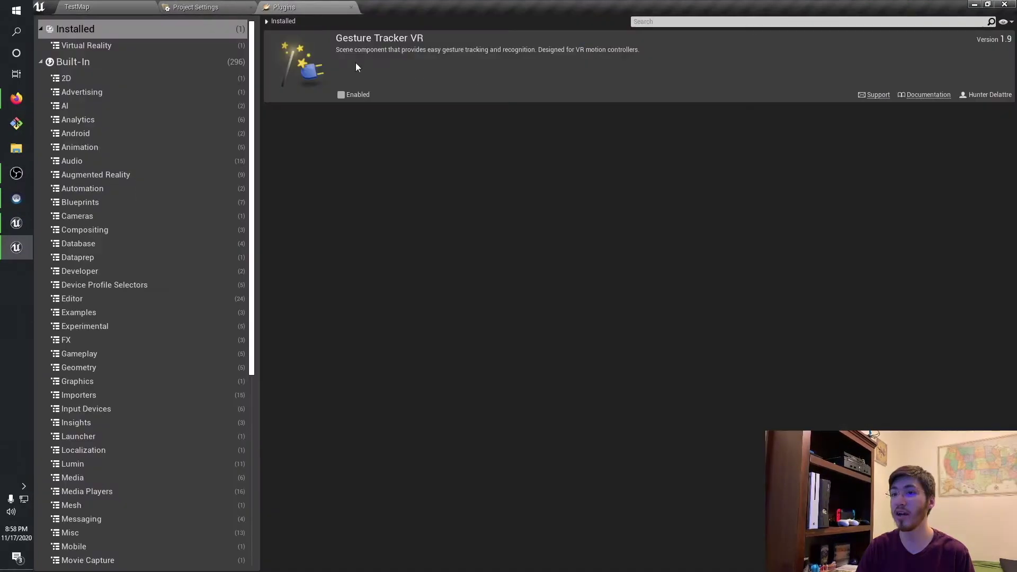
click(94, 11)
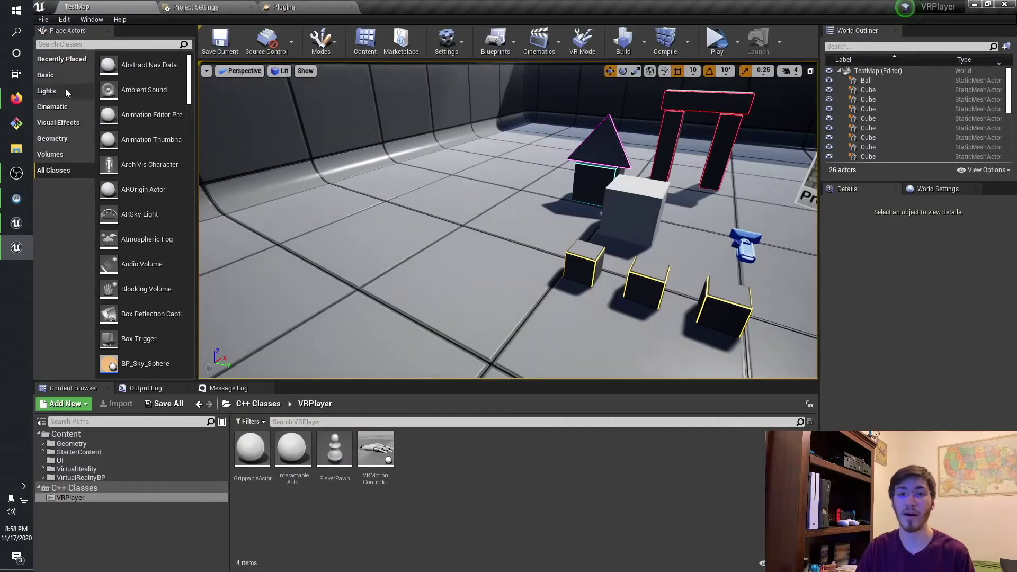
click(83, 44)
text(vr)
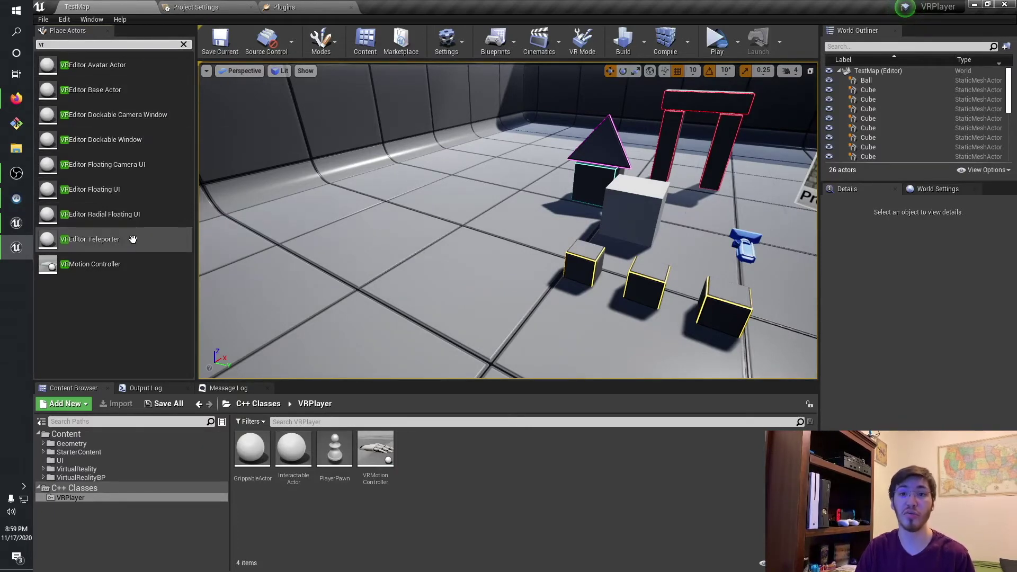
Step: In the MainScene editor, search actor classes for 'vr' to list VRBase Character and VRCharacter
click(16, 223)
click(124, 45)
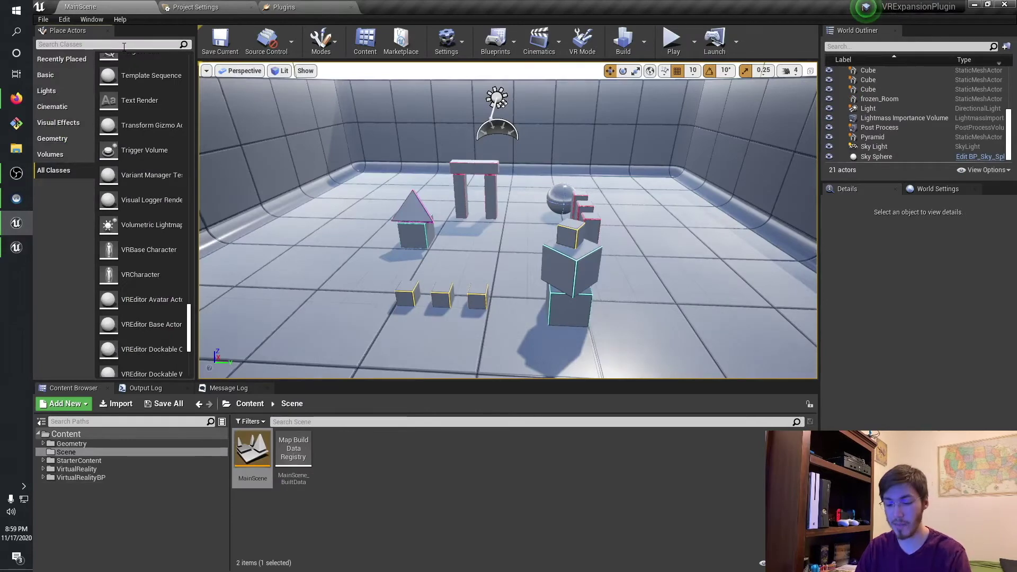
text(vr5)
key(BackSpace)
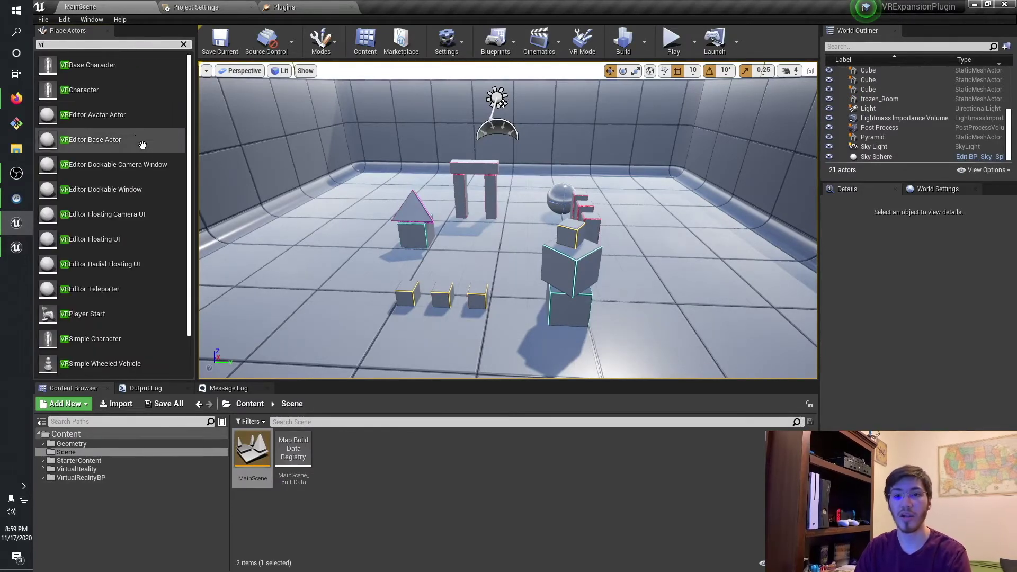
scroll(144, 199, down, 2)
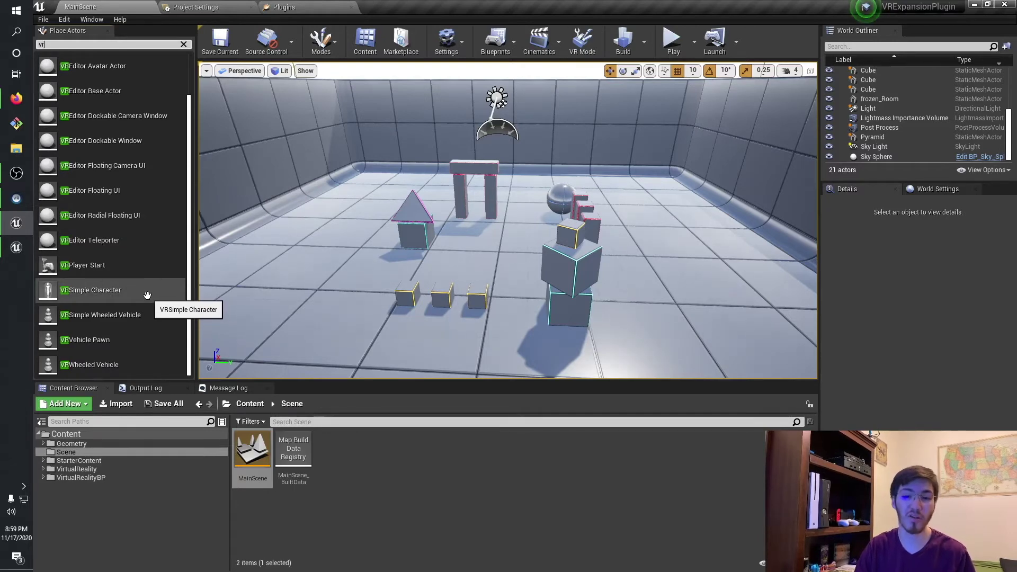
scroll(137, 289, up, 2)
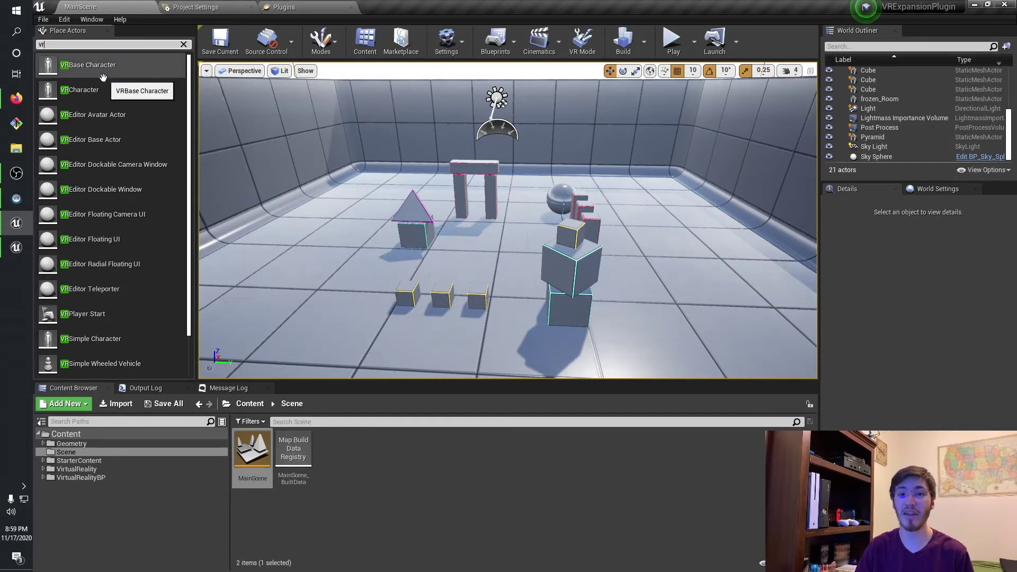
scroll(108, 93, down, 2)
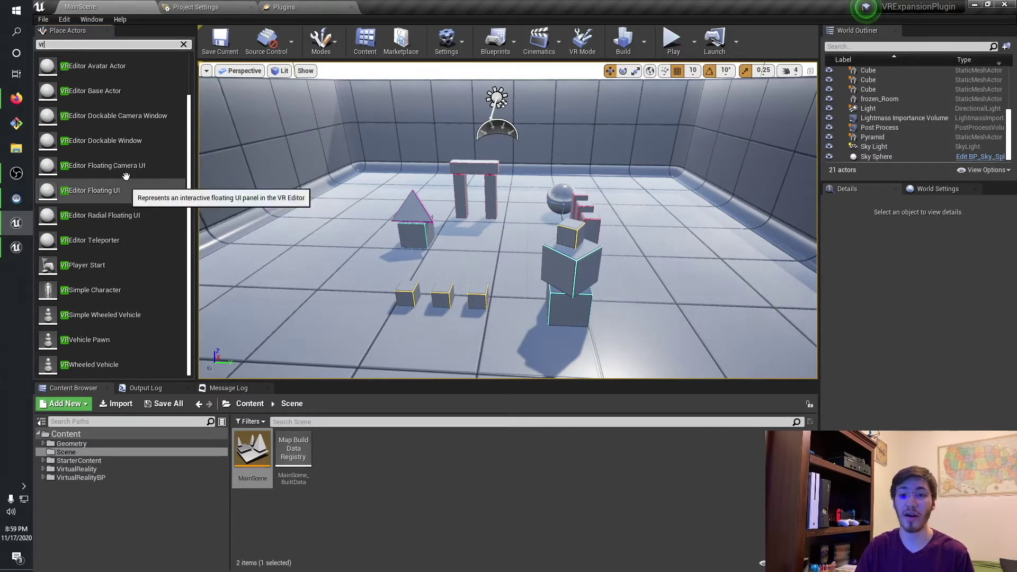
scroll(129, 167, up, 2)
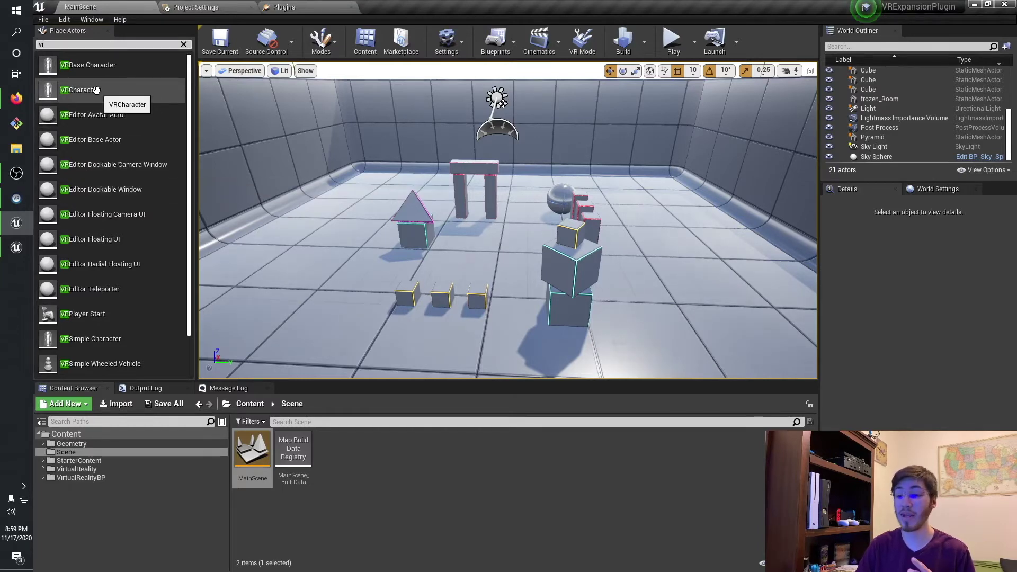
Step: Create a folder named Blueprint in the top-level Content folder and open it
click(91, 433)
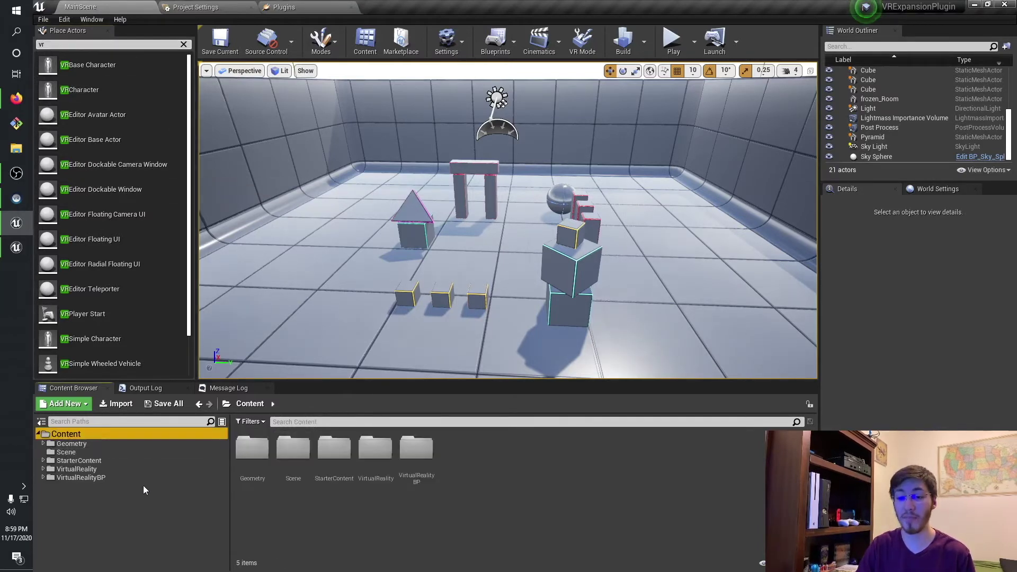
right_click(481, 472)
click(517, 118)
text(Blueprint)
key(Return)
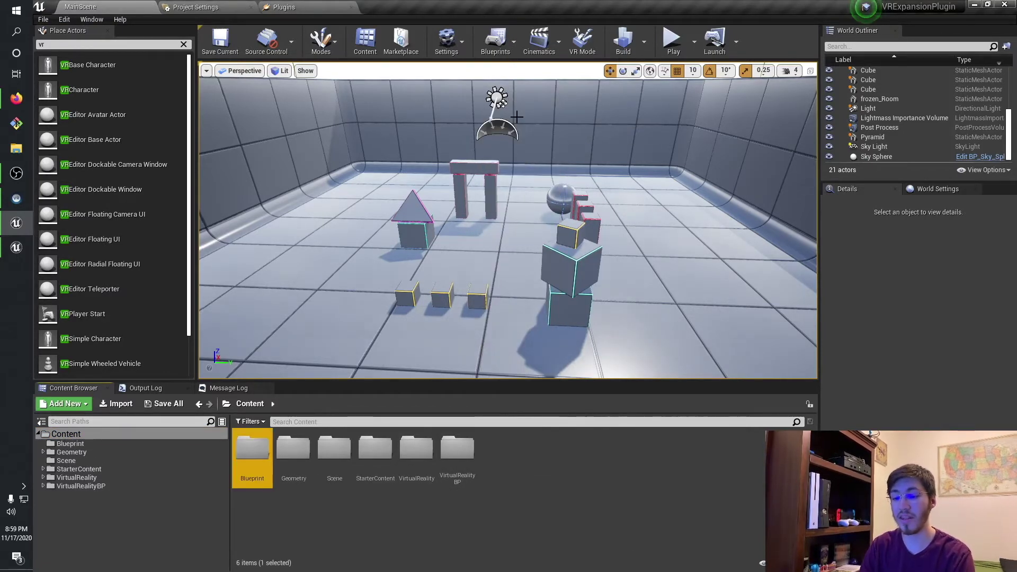
double_click(244, 456)
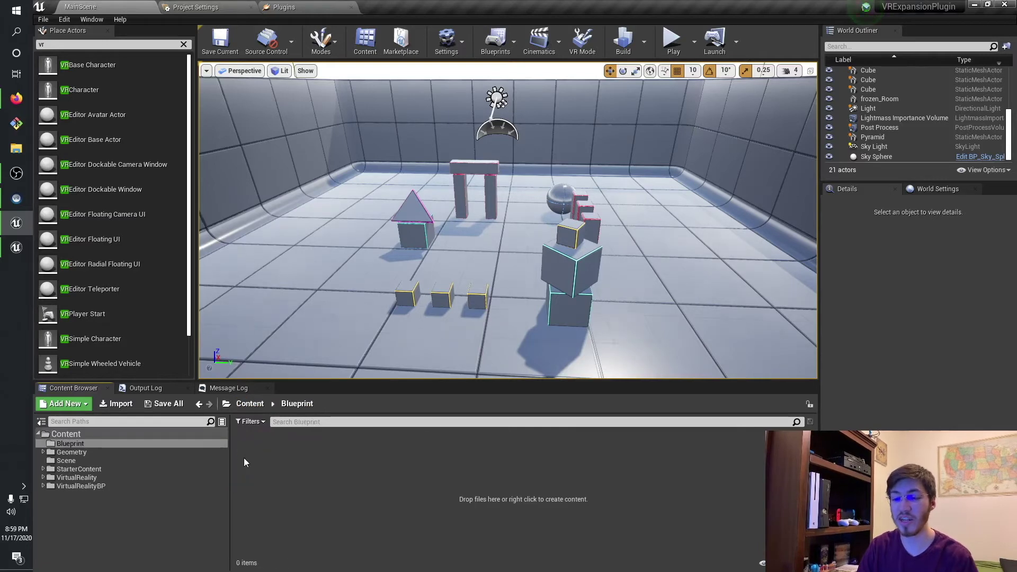
Step: Create a Blueprint class based on VRBaseCharacter named VRCharacter and open it for editing
right_click(282, 453)
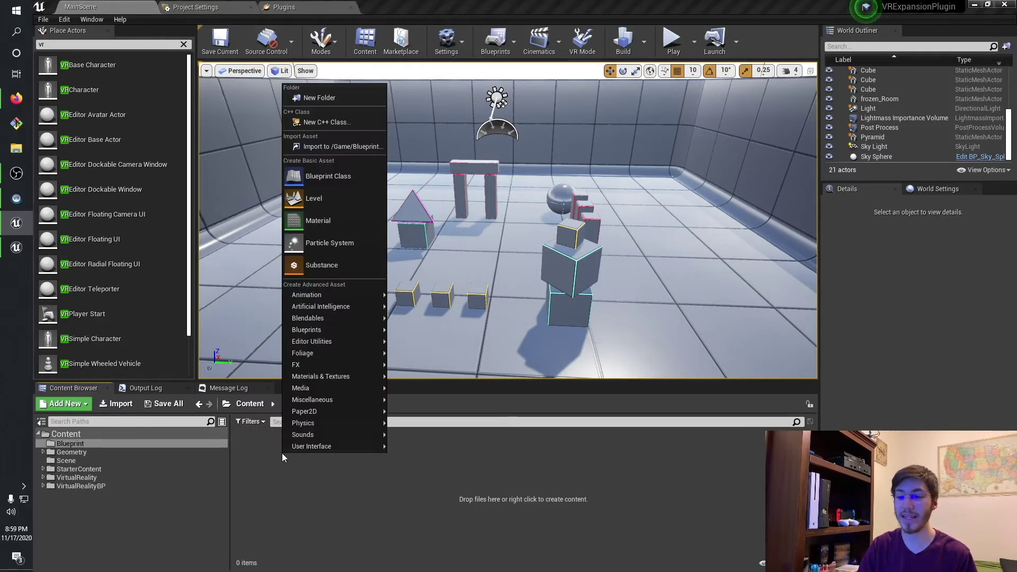
click(351, 181)
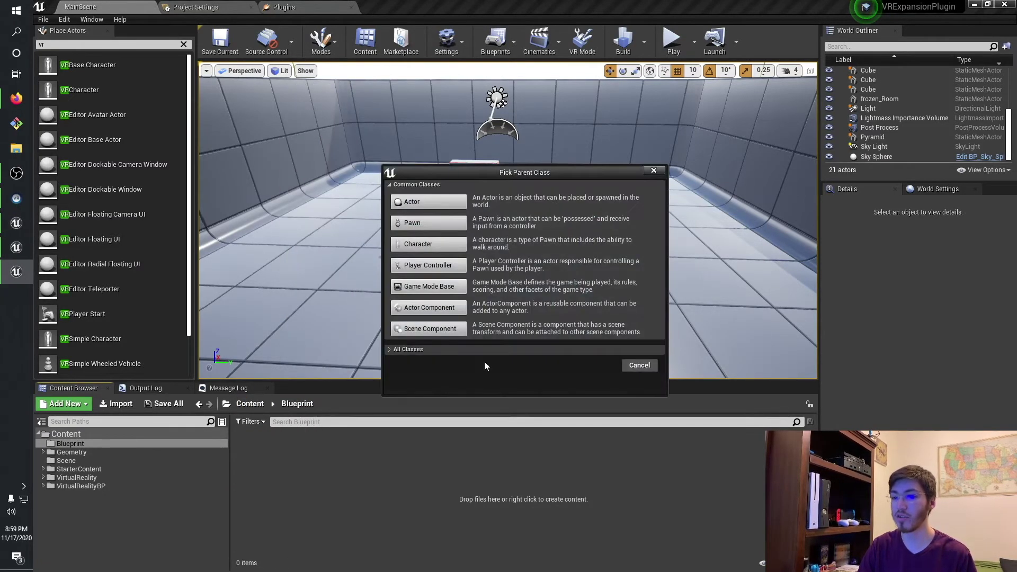
click(389, 351)
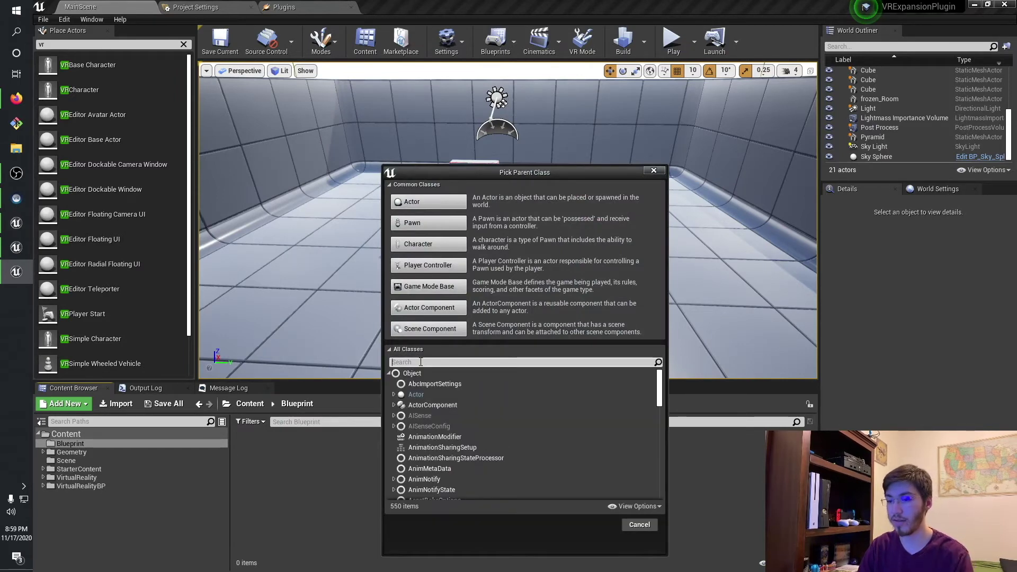
text(vr)
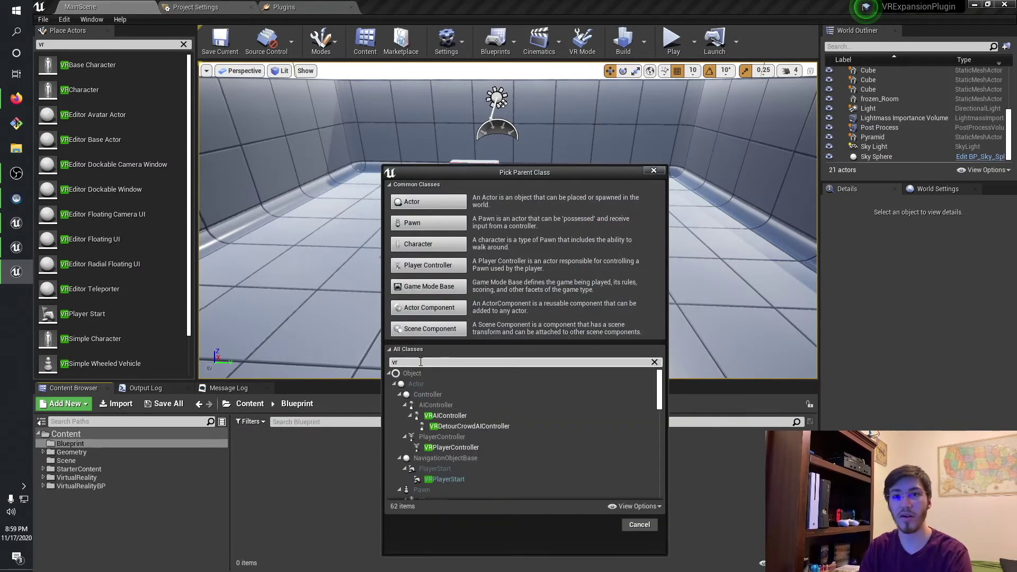
text(base)
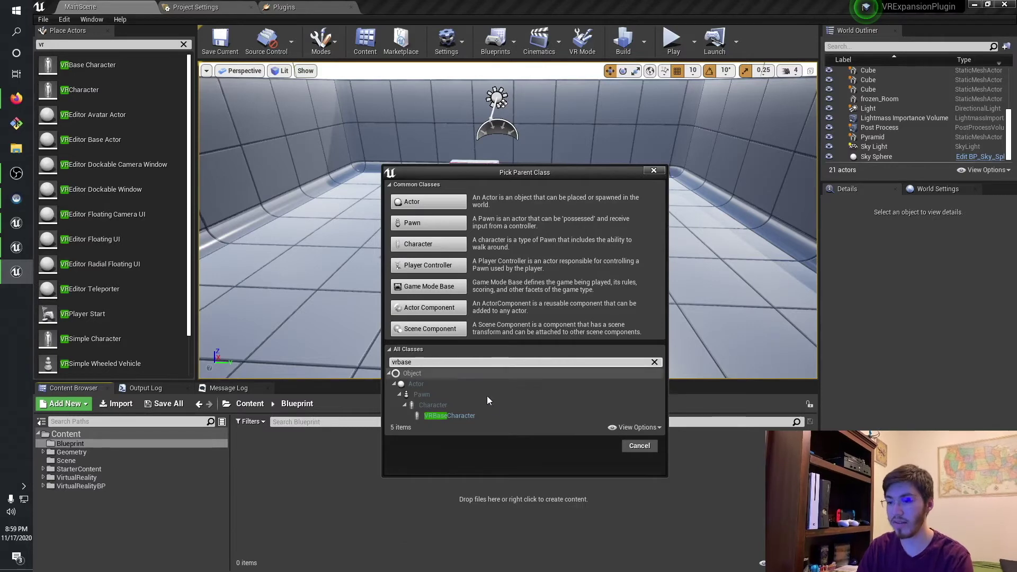
click(491, 415)
click(600, 448)
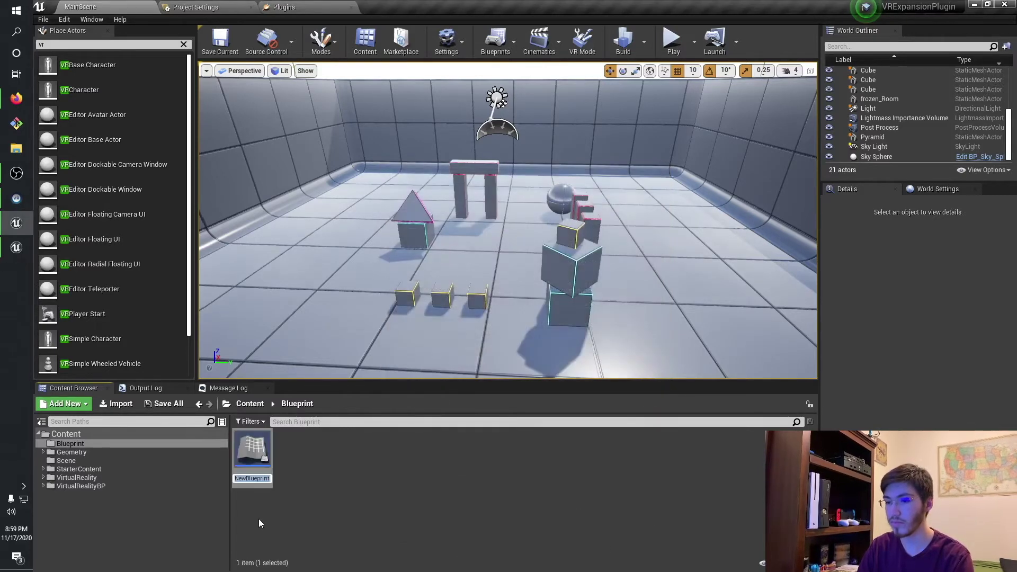
text(VR)
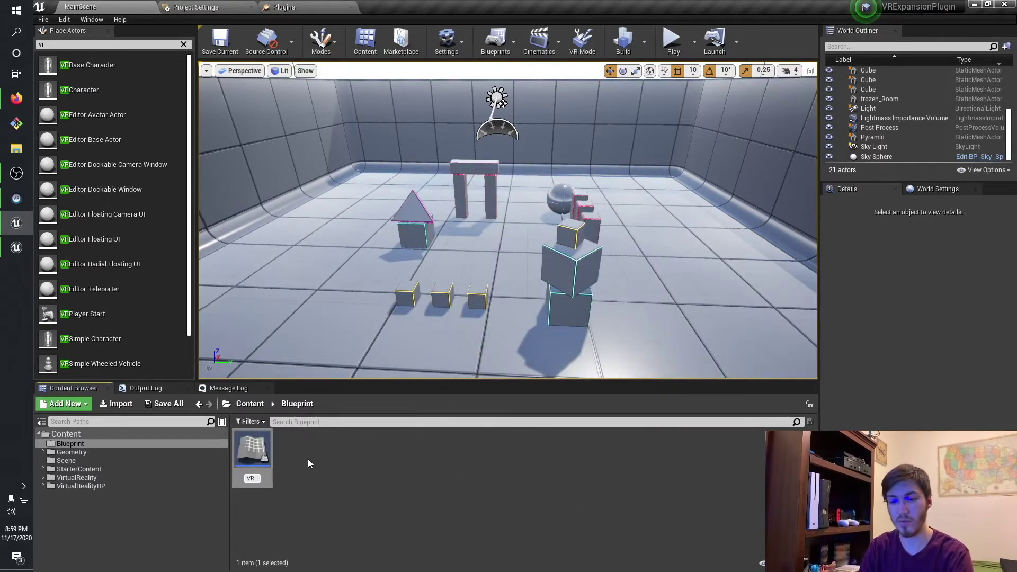
text(Character)
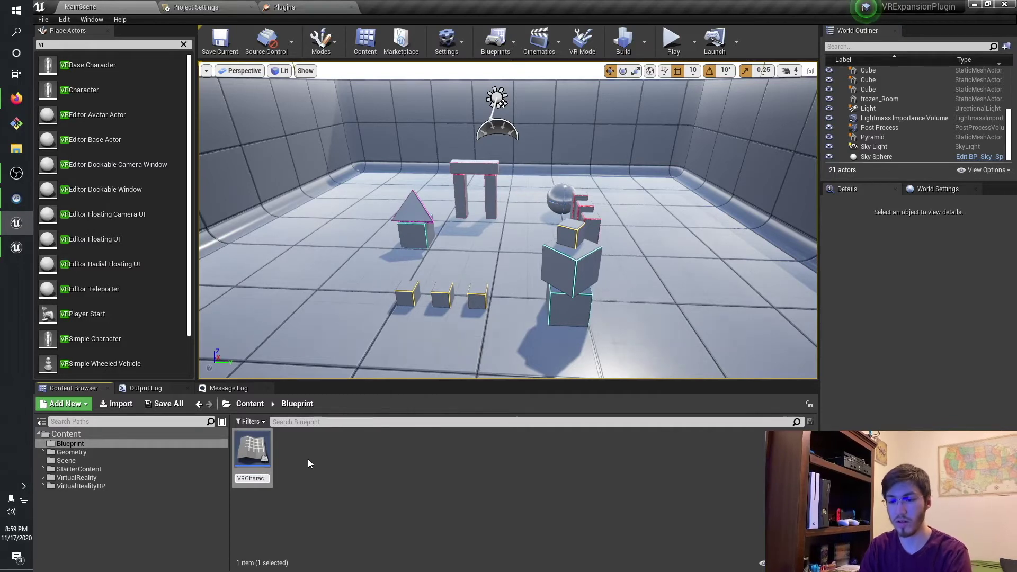
key(Return)
double_click(254, 450)
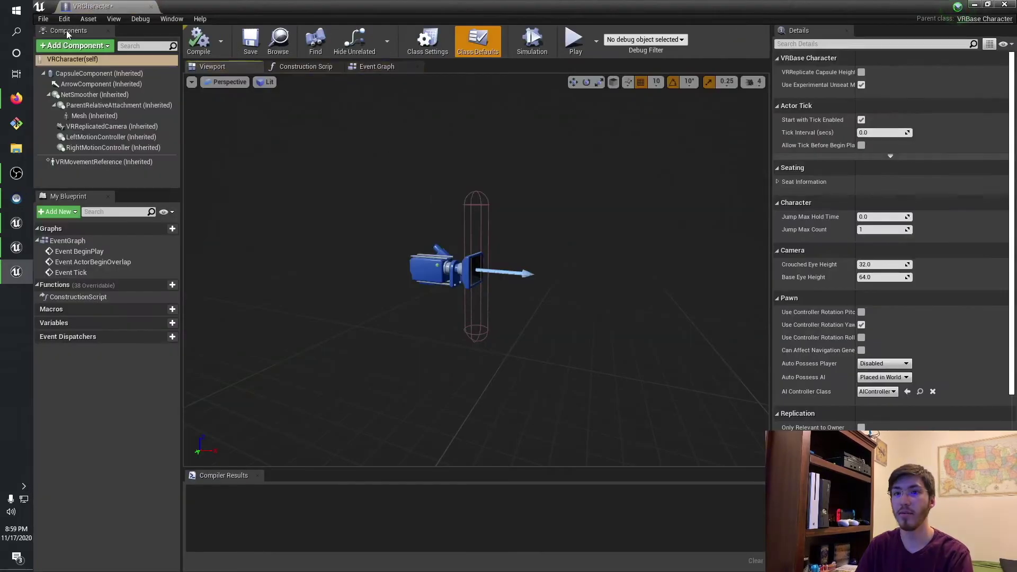
drag(89, 6, 373, 10)
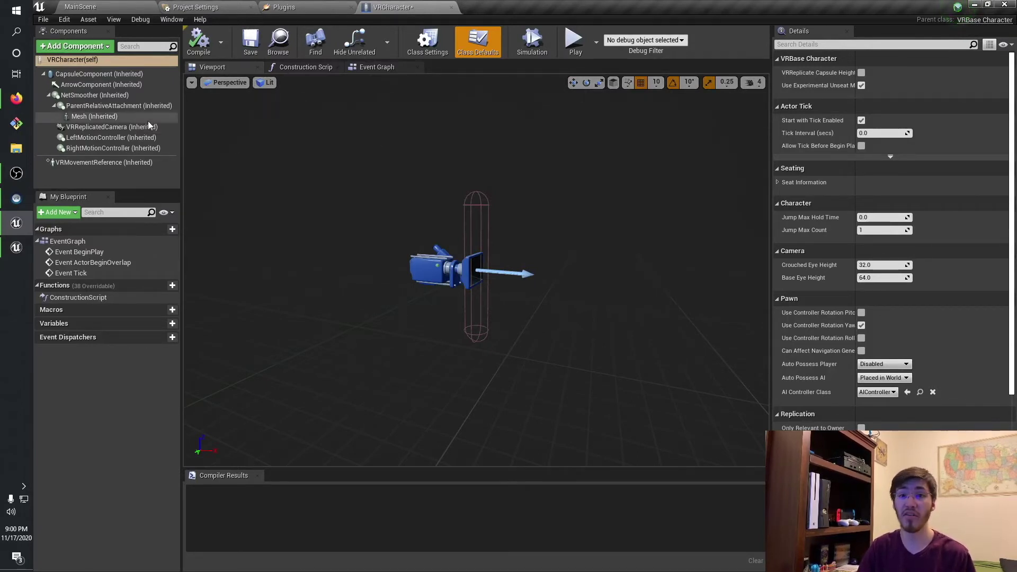
click(133, 140)
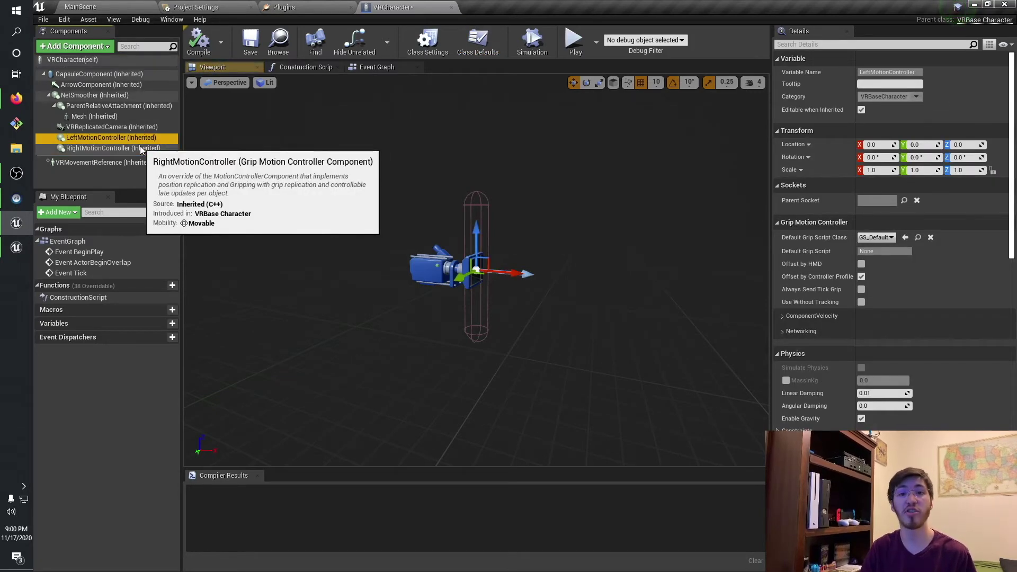
key(Up)
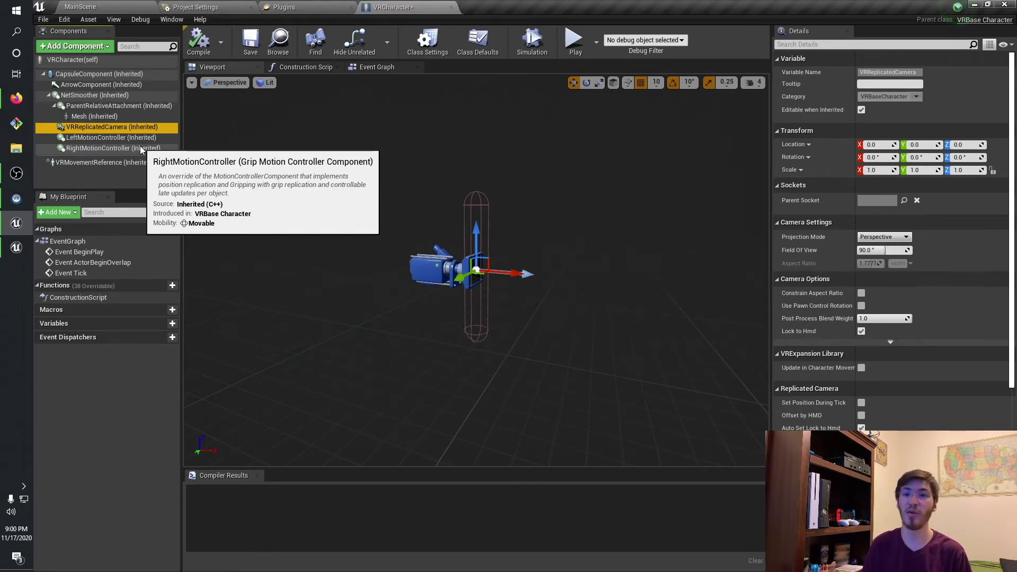
click(90, 7)
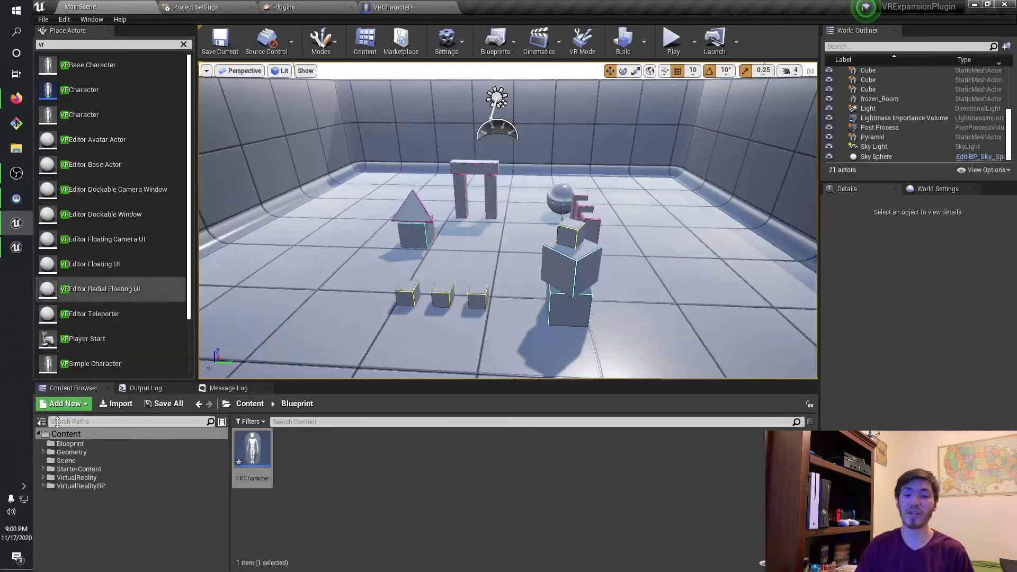
double_click(75, 485)
click(56, 495)
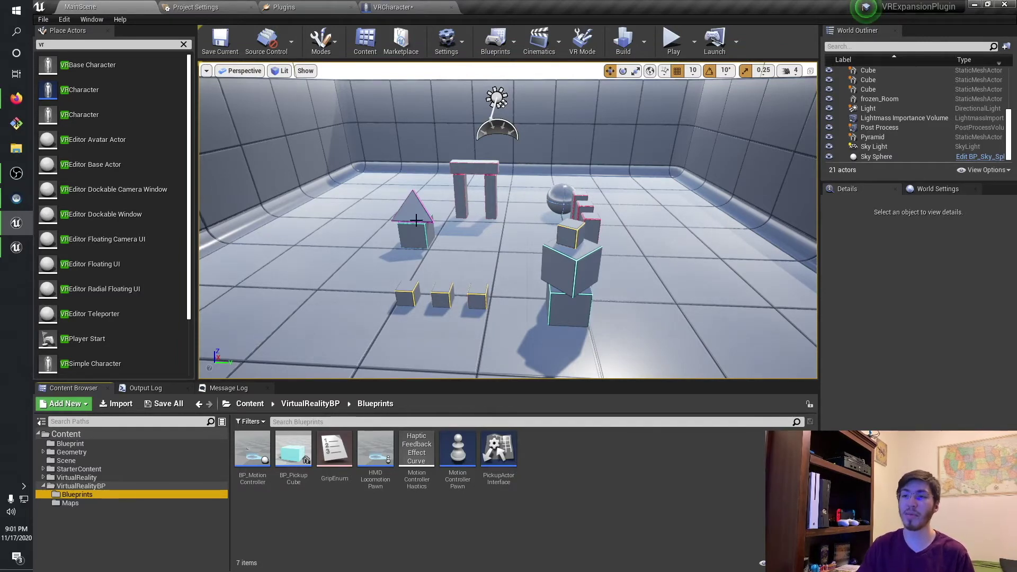
Step: Back in the VRCharacter blueprint, review the LeftMotionController and RightMotionController details
click(394, 7)
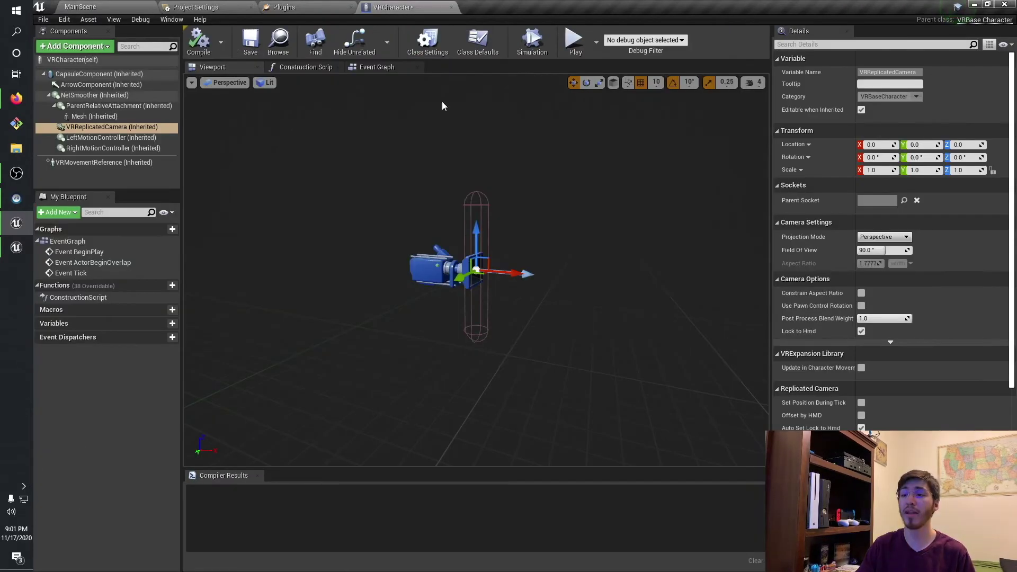
click(116, 142)
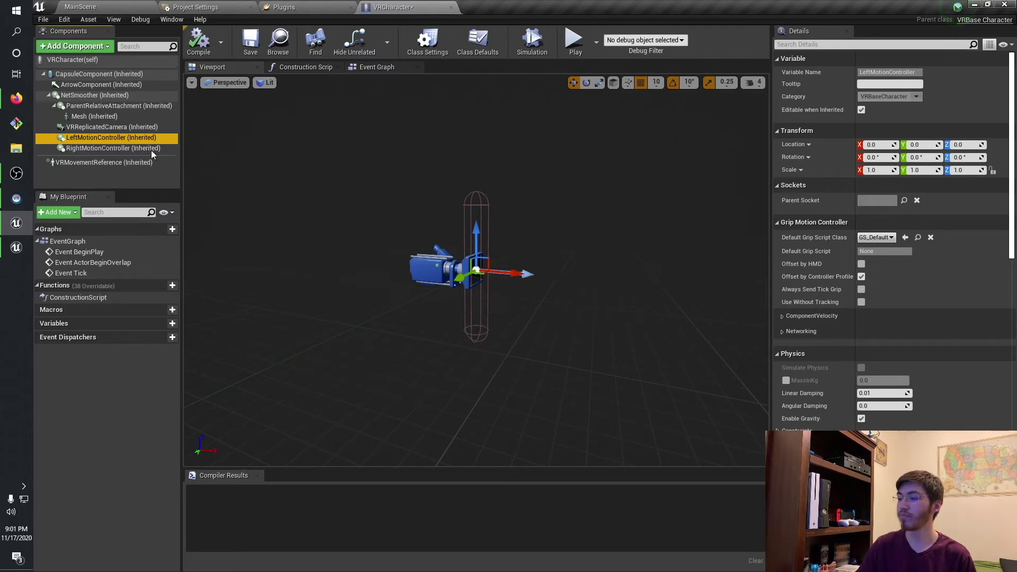
scroll(799, 253, down, 3)
scroll(825, 190, down, 2)
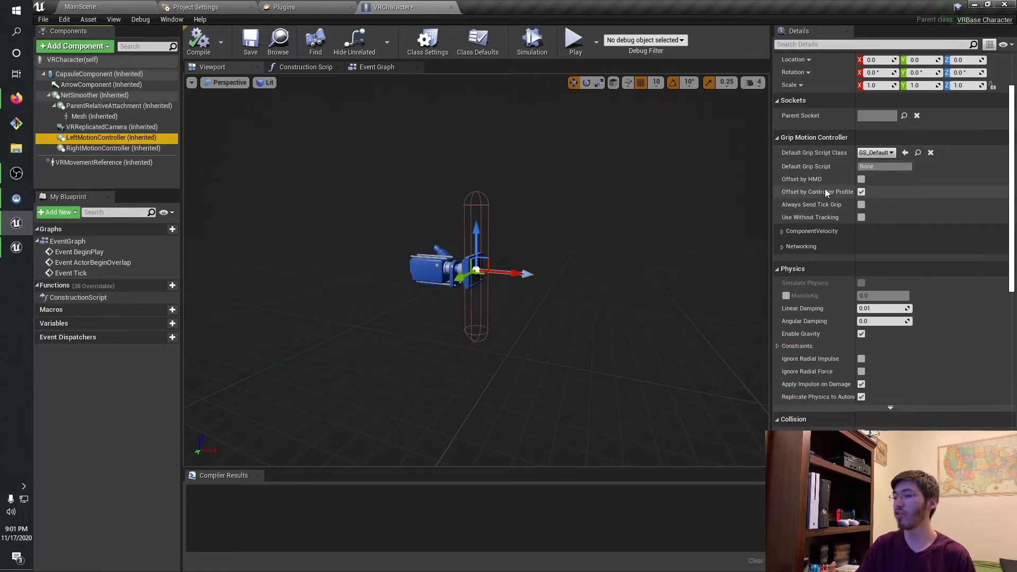
scroll(824, 191, down, 2)
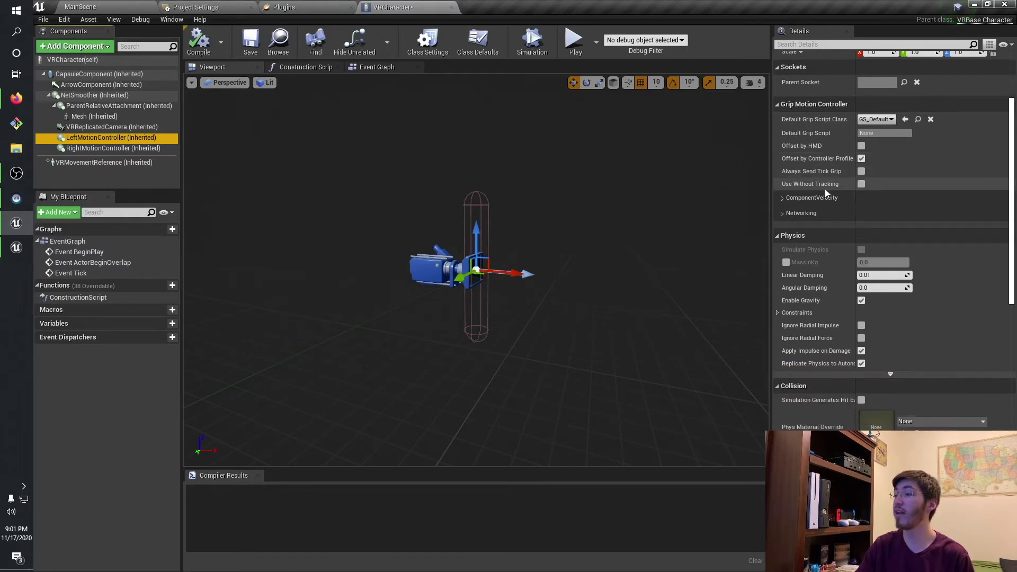
scroll(825, 188, down, 14)
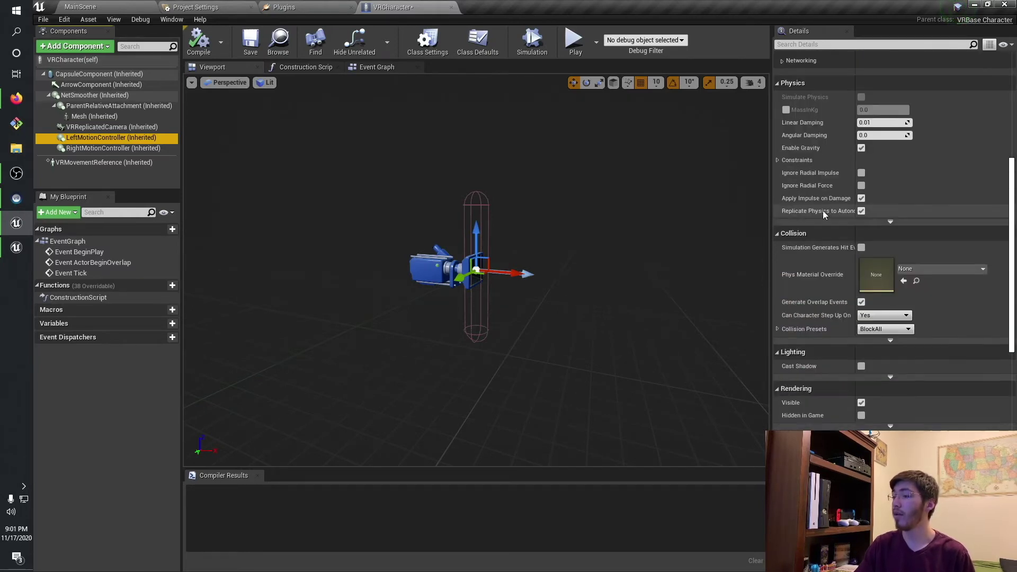
scroll(822, 217, down, 10)
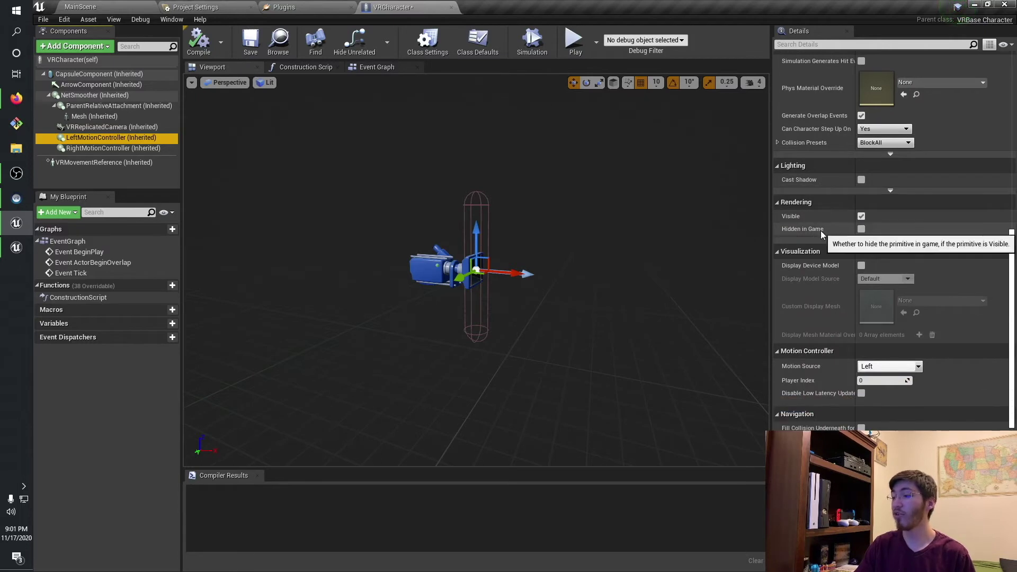
scroll(820, 236, down, 2)
scroll(819, 240, down, 4)
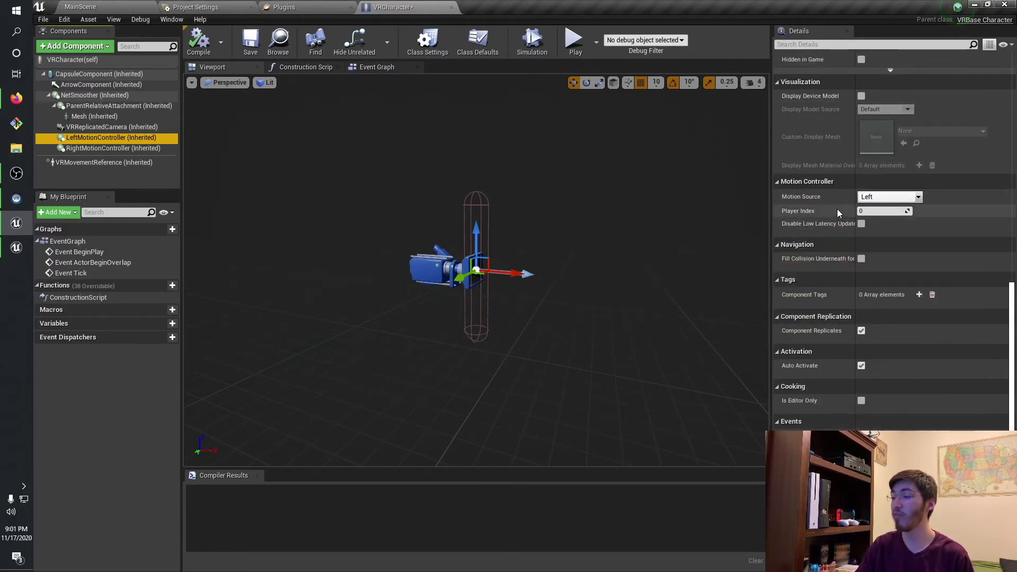
scroll(836, 203, down, 12)
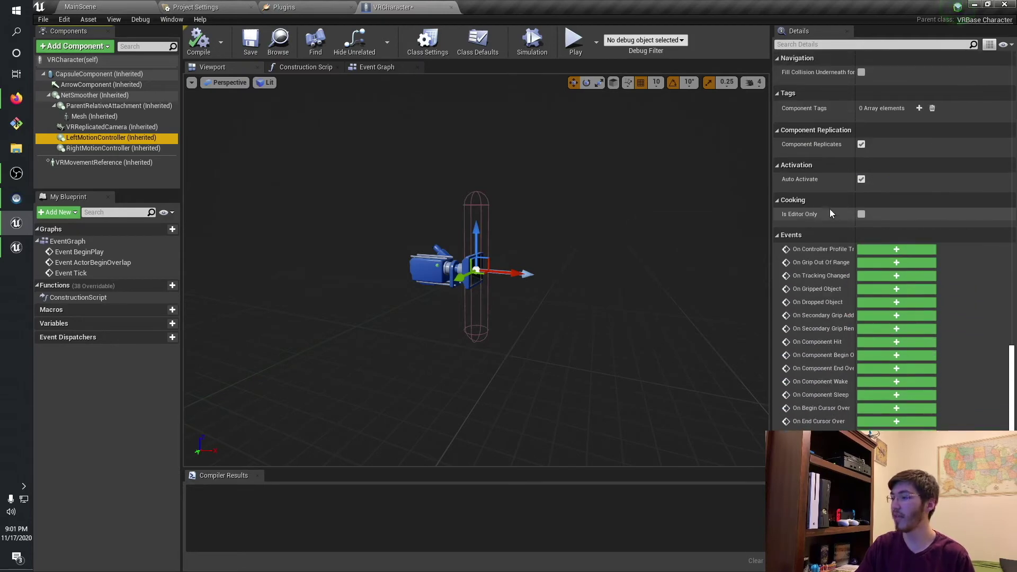
scroll(831, 214, up, 20)
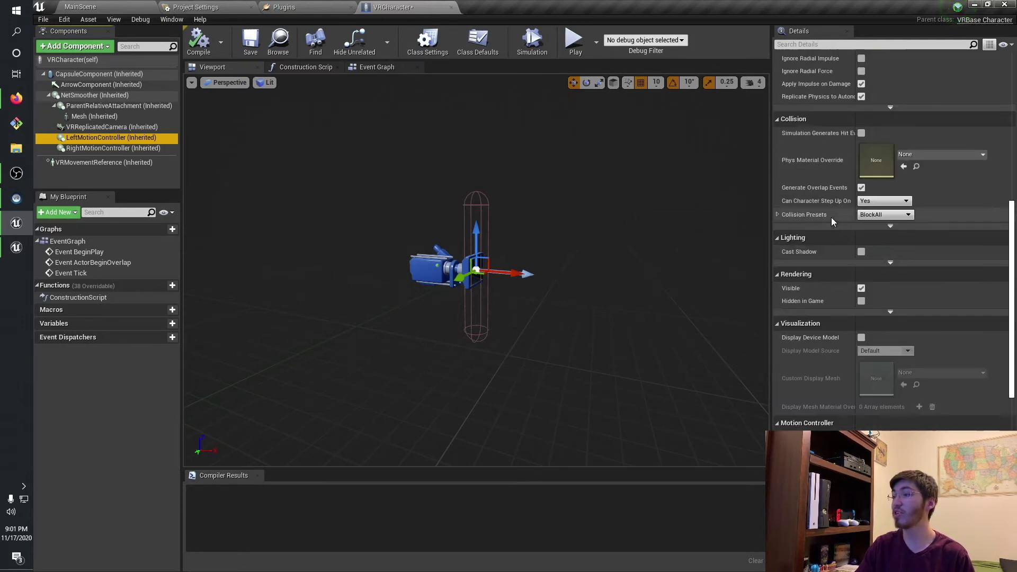
scroll(831, 218, up, 5)
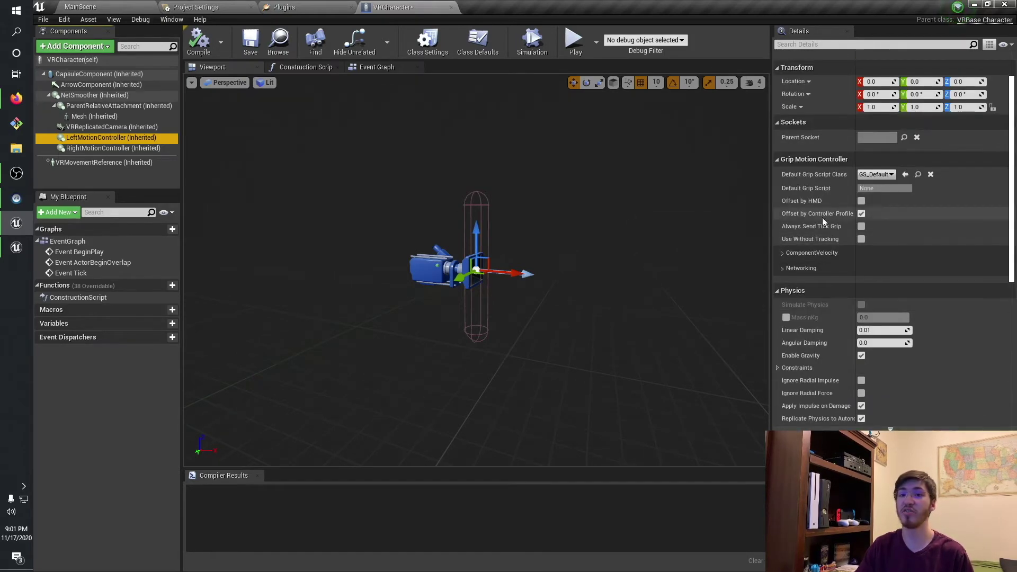
click(125, 150)
scroll(810, 240, down, 20)
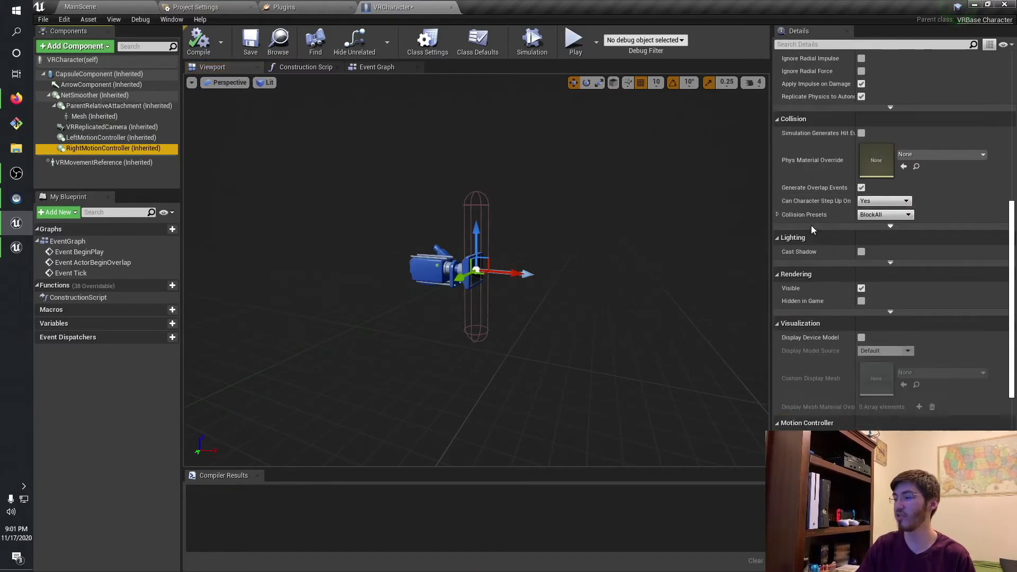
scroll(786, 249, down, 1)
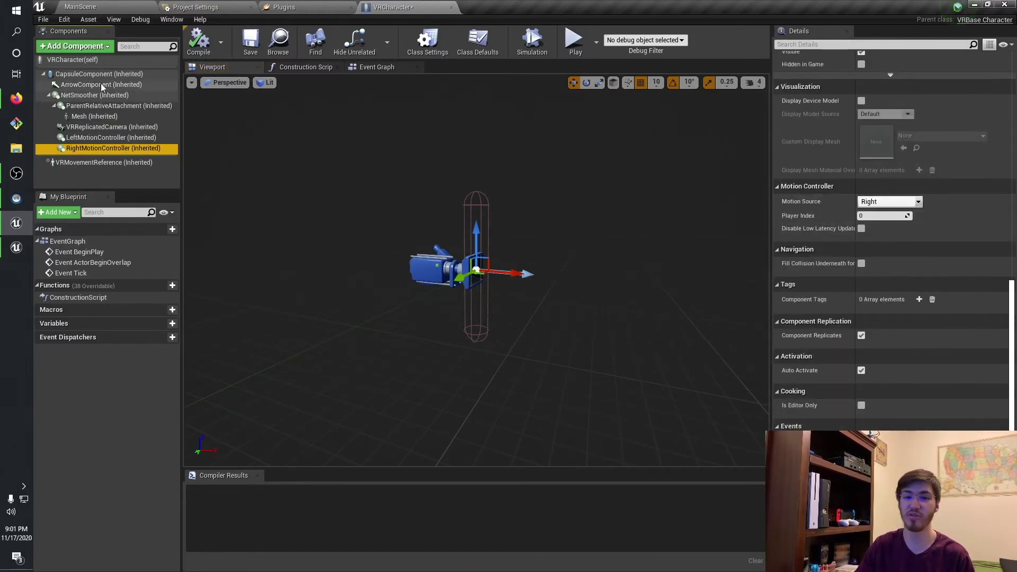
Step: Select CapsuleComponent and bring up the Add Component list
click(115, 73)
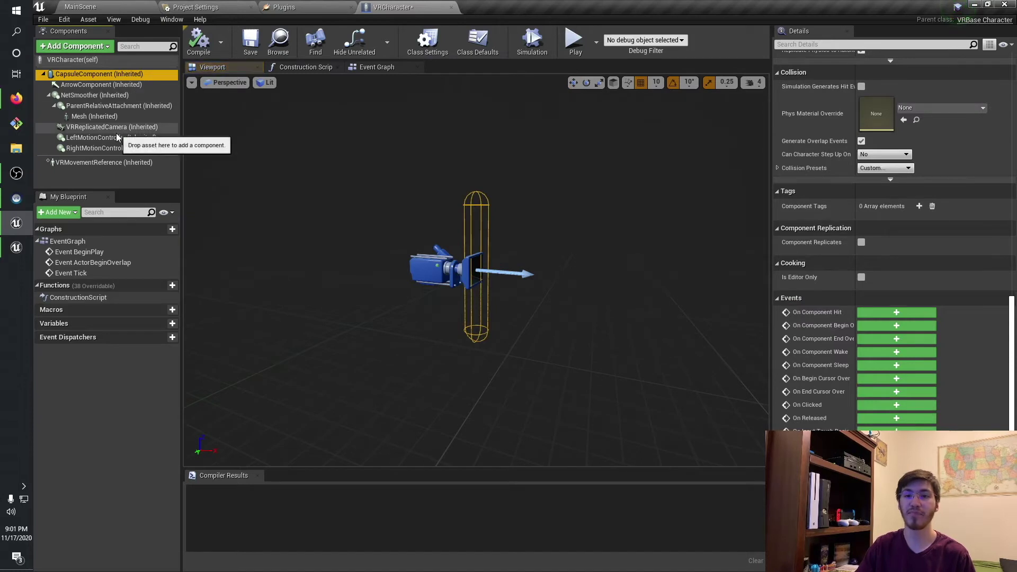
click(122, 138)
click(109, 74)
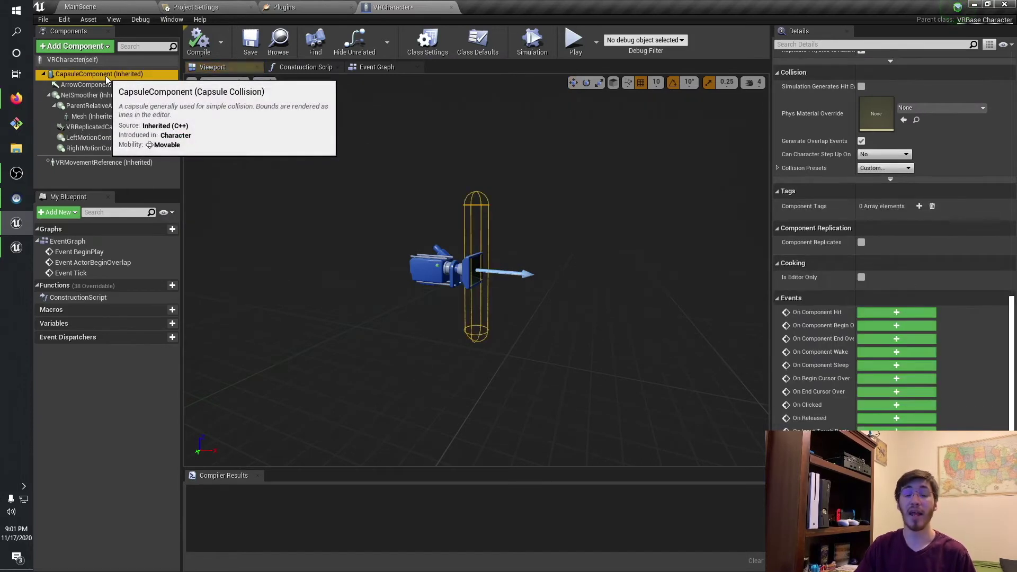
click(103, 47)
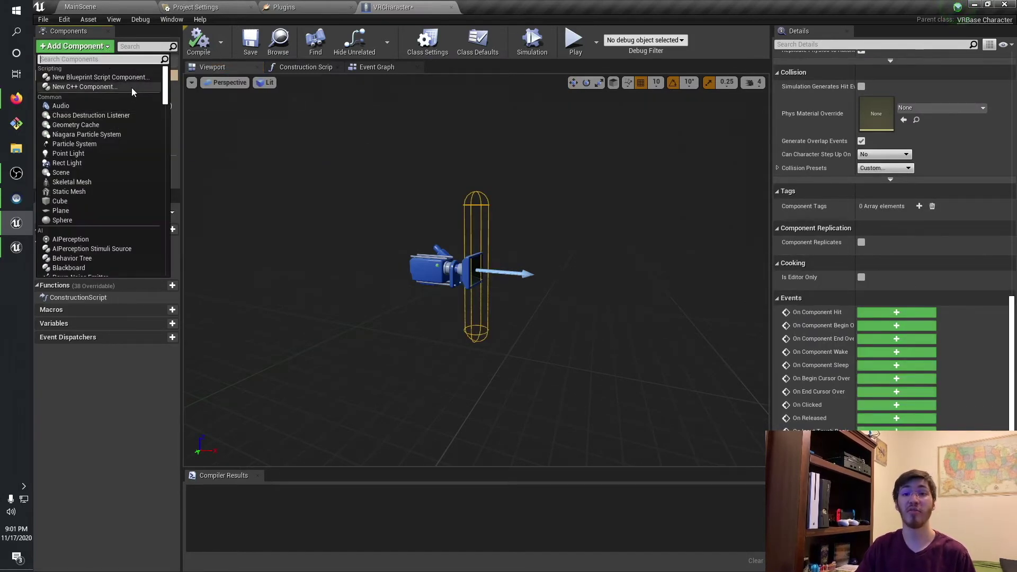
Step: Browse the VRExpansionPlugin entries, then close the component list without adding anything
drag(165, 89, 166, 260)
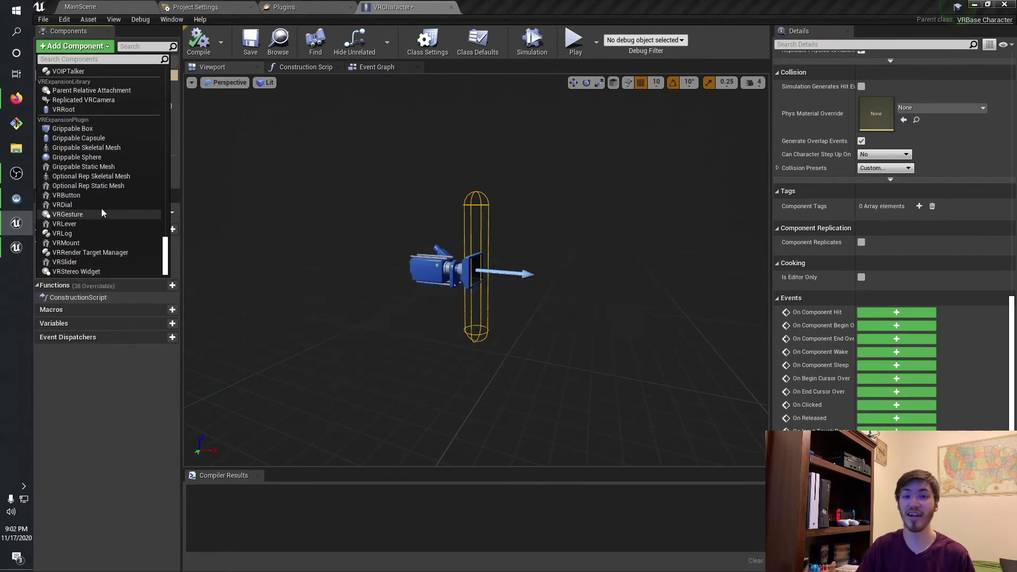
mouse_move(117, 214)
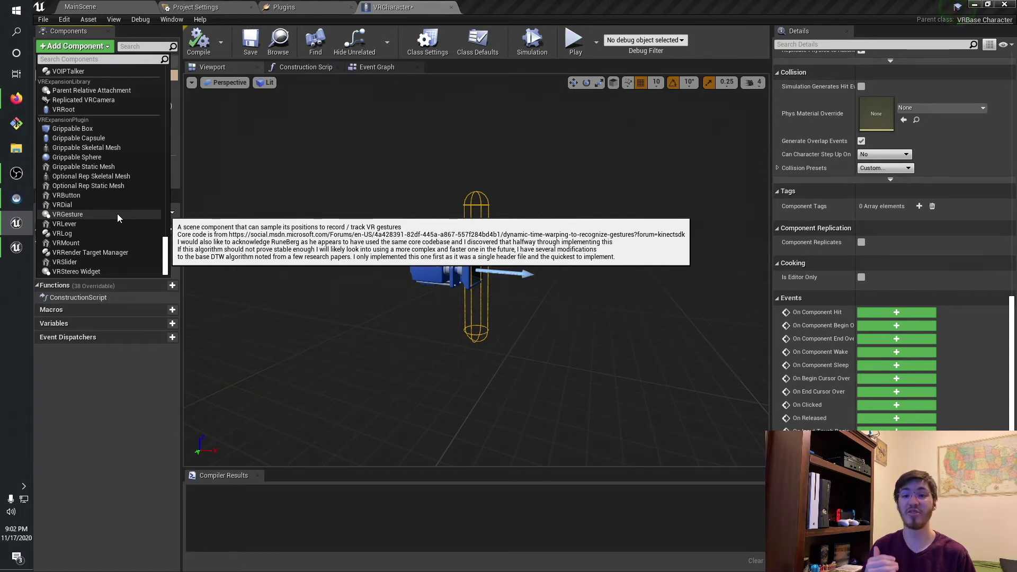
click(116, 389)
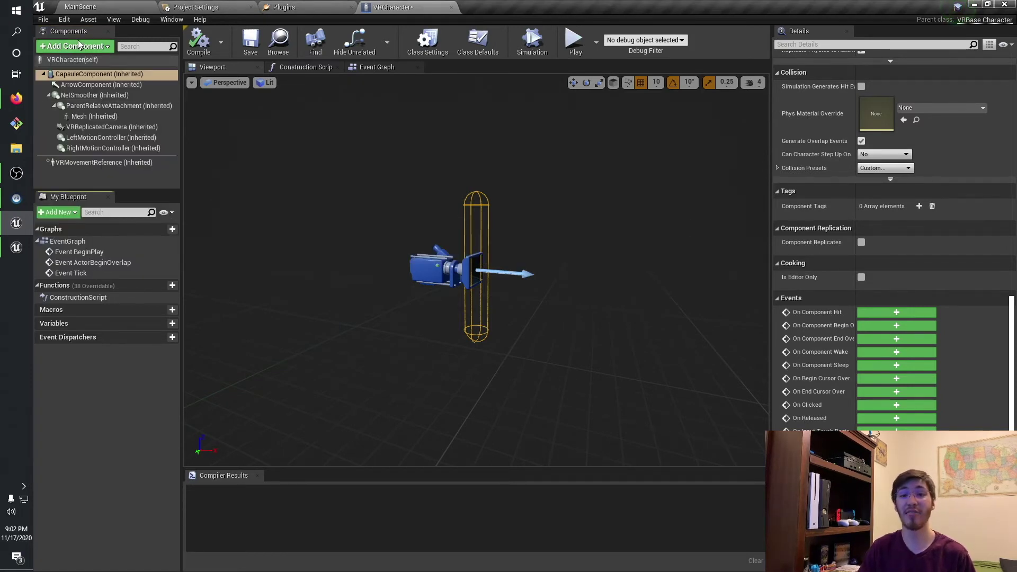
Step: Review LeftMotionController's details: Motion Source Left, Cast Shadow off, Component Replicates on
click(111, 137)
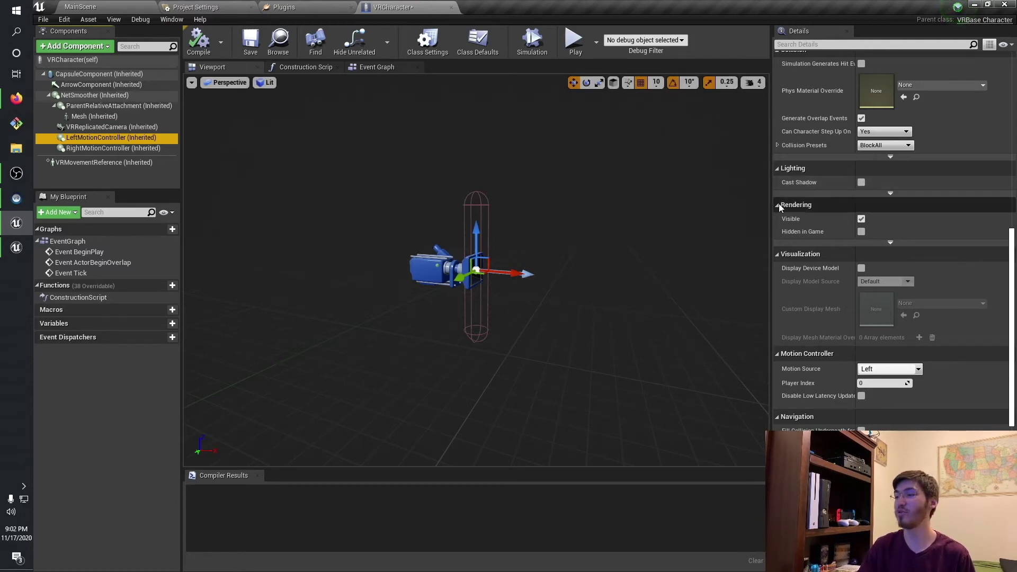
scroll(781, 206, up, 5)
scroll(841, 252, up, 5)
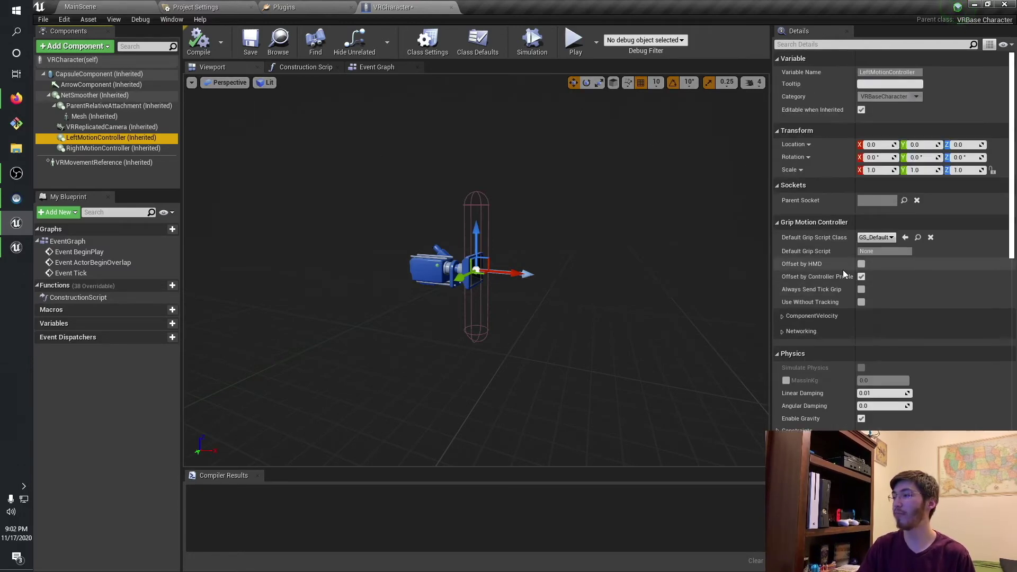
scroll(844, 270, down, 7)
scroll(842, 289, down, 10)
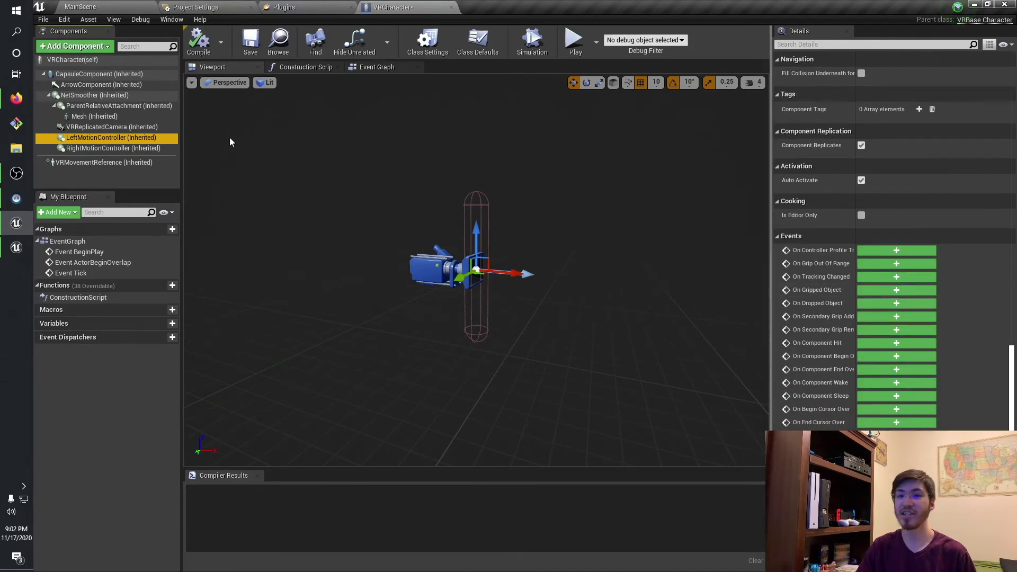
Step: Scroll the Add Component list to the VRExpansionPlugin entries like Grippable Static Mesh and VRLever
click(101, 48)
scroll(103, 168, down, 15)
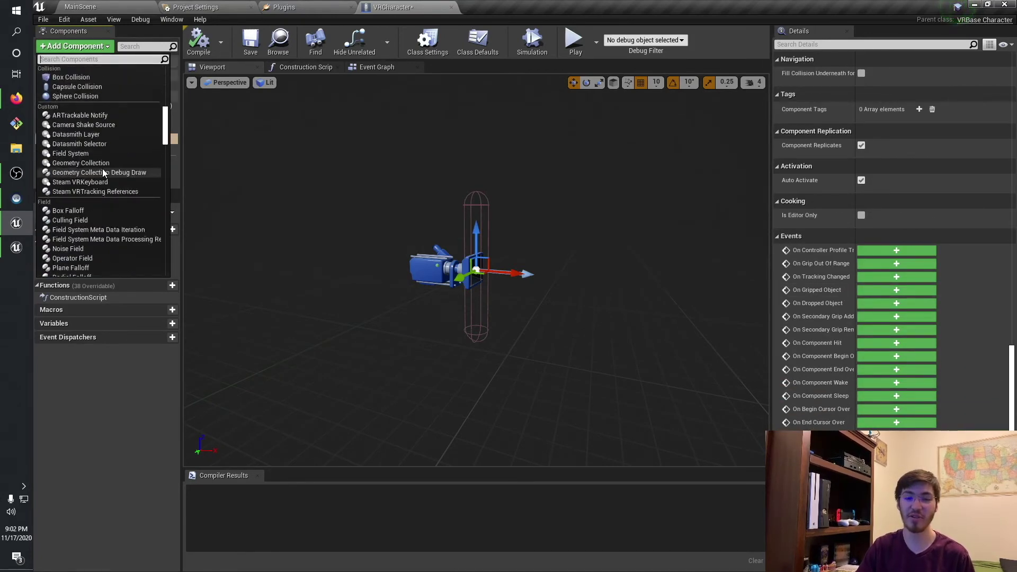
scroll(104, 163, down, 15)
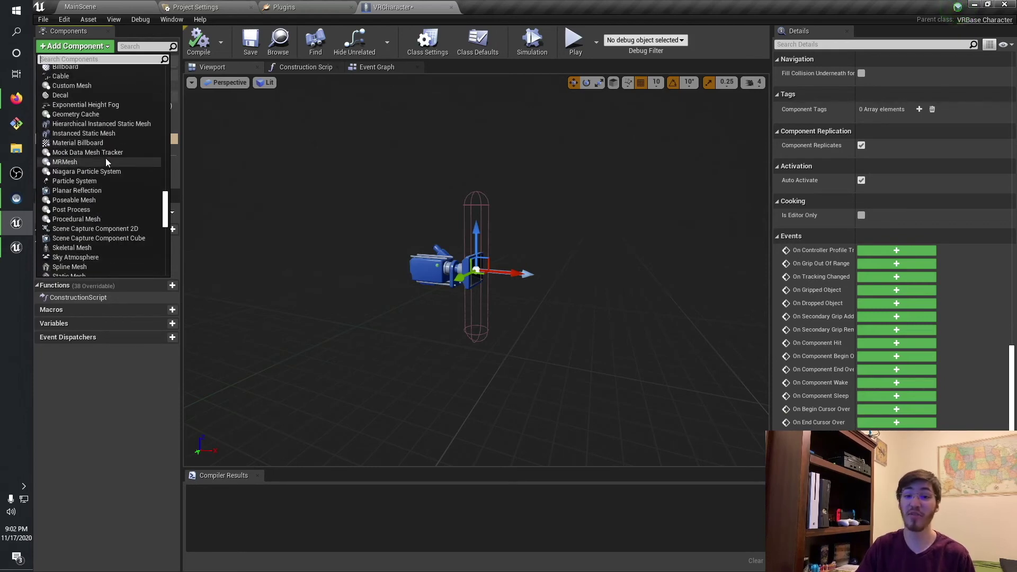
scroll(105, 160, down, 10)
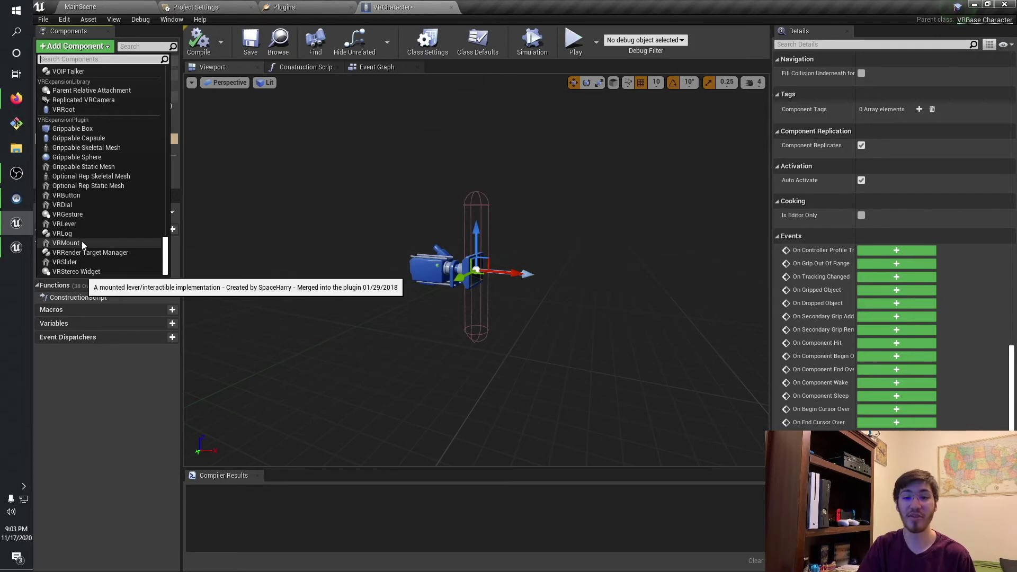
scroll(92, 239, up, 3)
scroll(92, 237, down, 3)
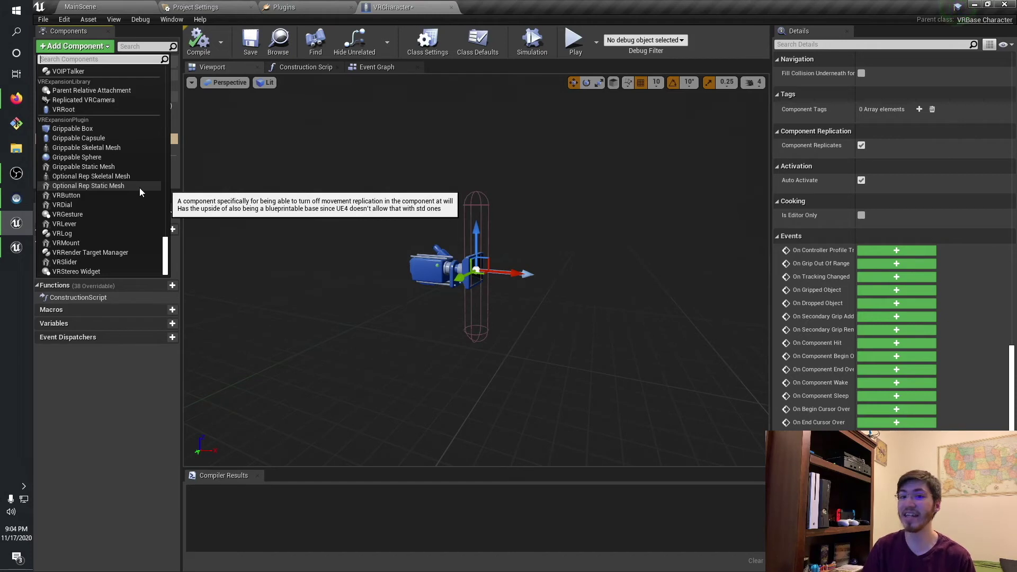
Step: Add an Optional Rep Static Mesh under LeftMotionController, named LeftHandMesh
click(138, 187)
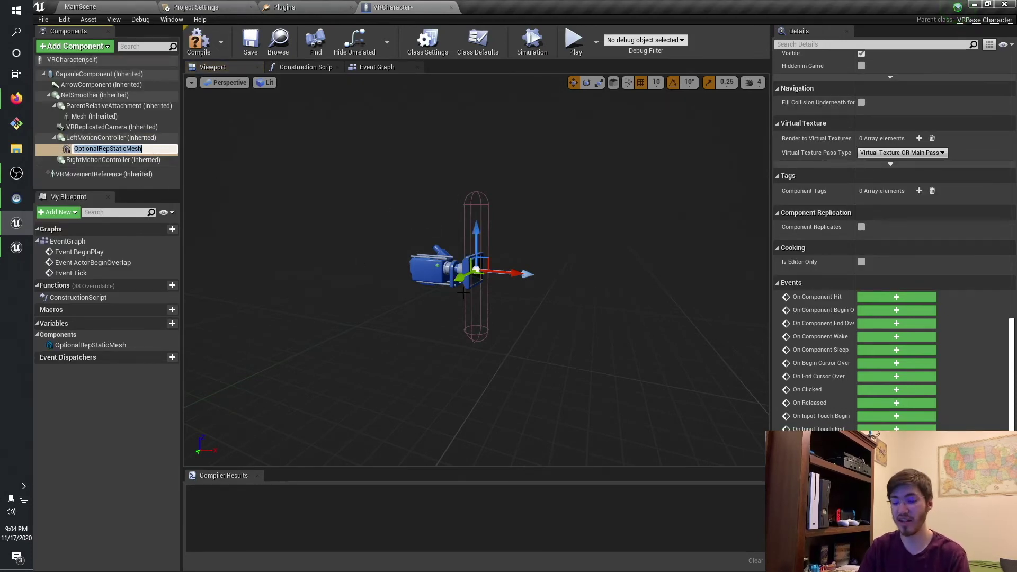
text(LeftHa)
text(ned)
key(BackSpace)
key(BackSpace)
text(D)
key(BackSpace)
text(dMesh)
key(Return)
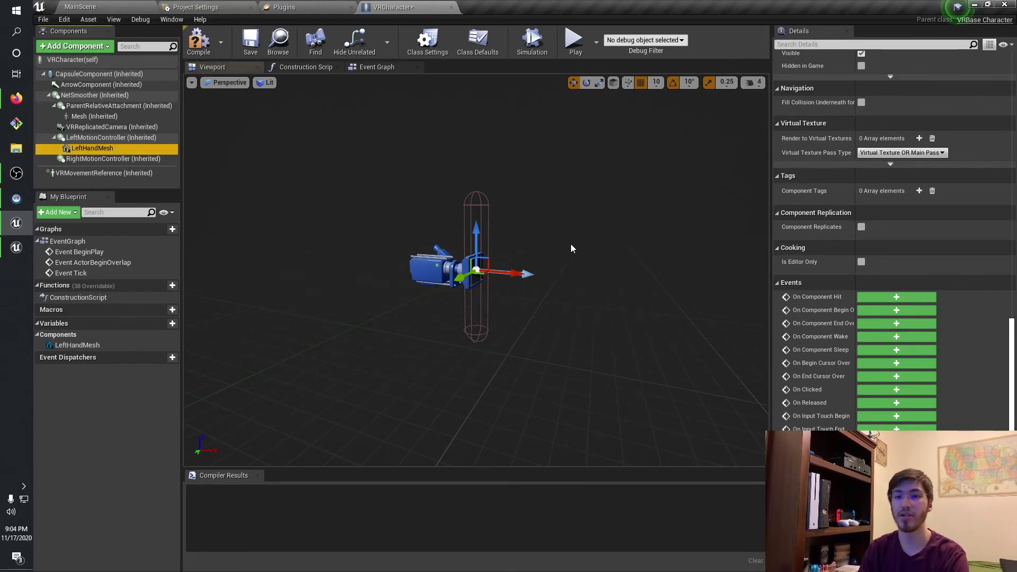
Step: Add an Optional Rep Static Mesh under RightMotionController, named RightHandMesh
click(97, 159)
click(108, 47)
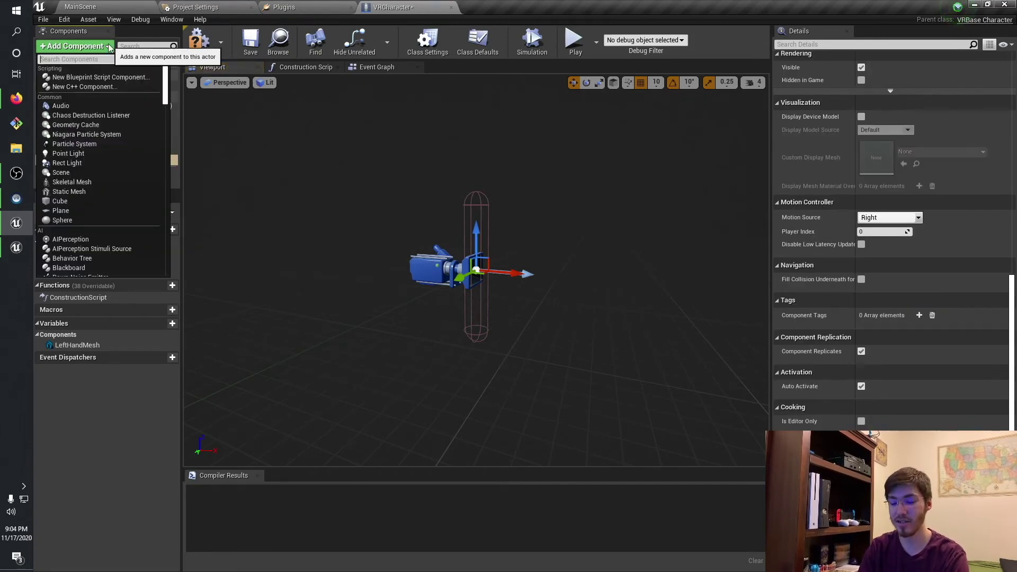
text(opt)
key(Down)
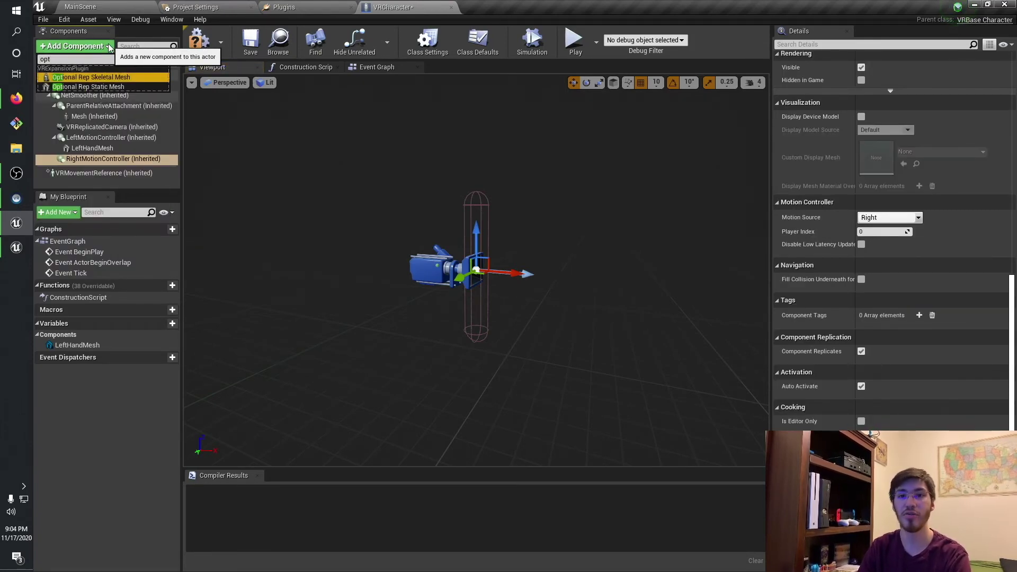
key(Down)
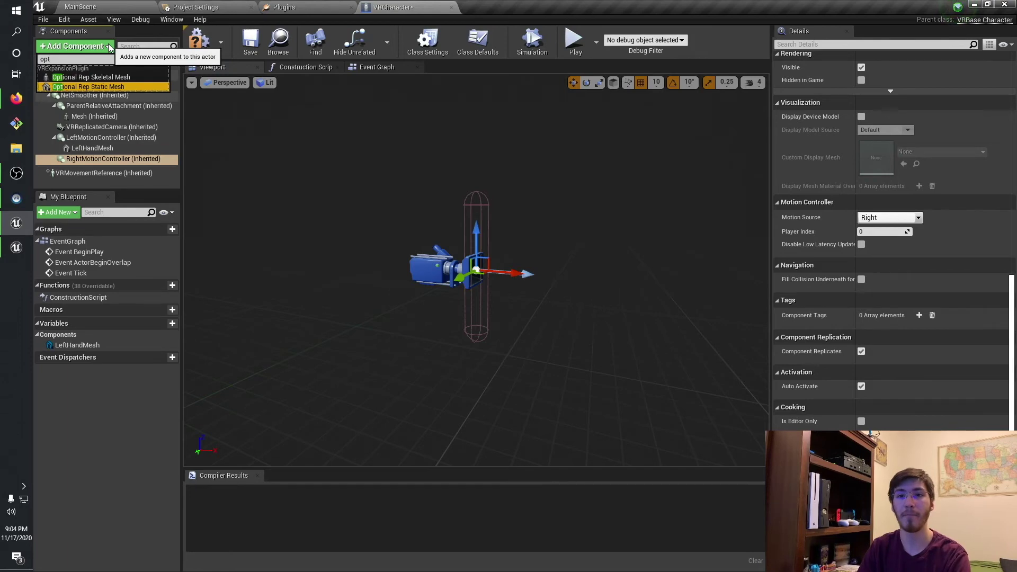
key(Return)
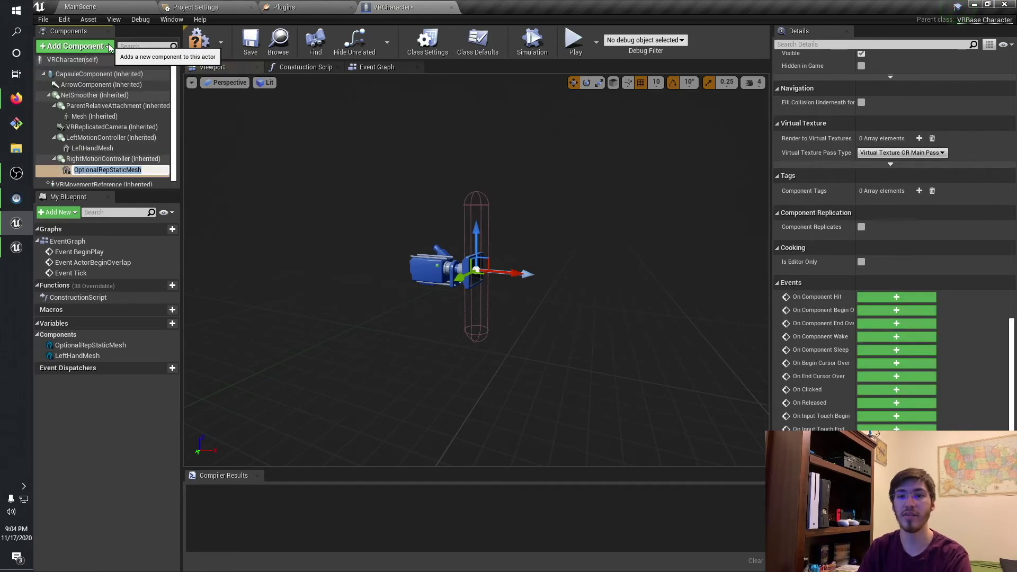
text(RightHandMesh)
key(Return)
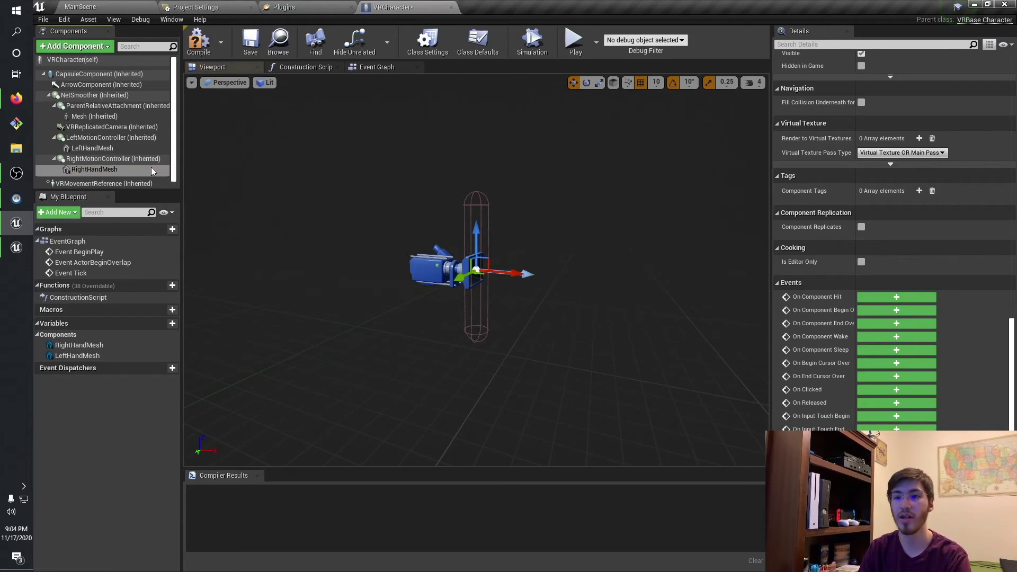
Step: Select both LeftHandMesh and RightHandMesh and set their Static Mesh to 1M_Cube
click(152, 170)
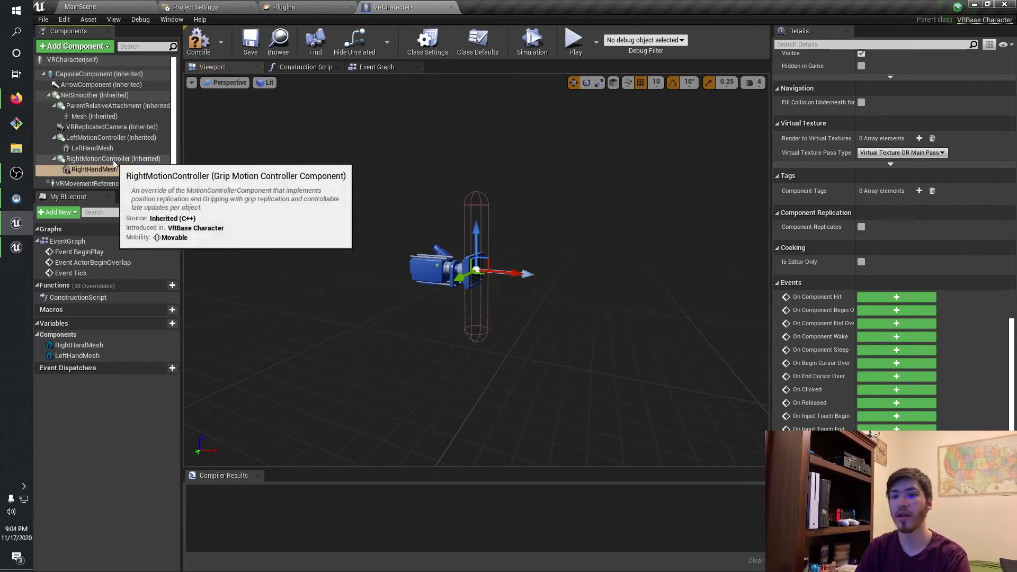
ctrl+click(92, 148)
click(921, 93)
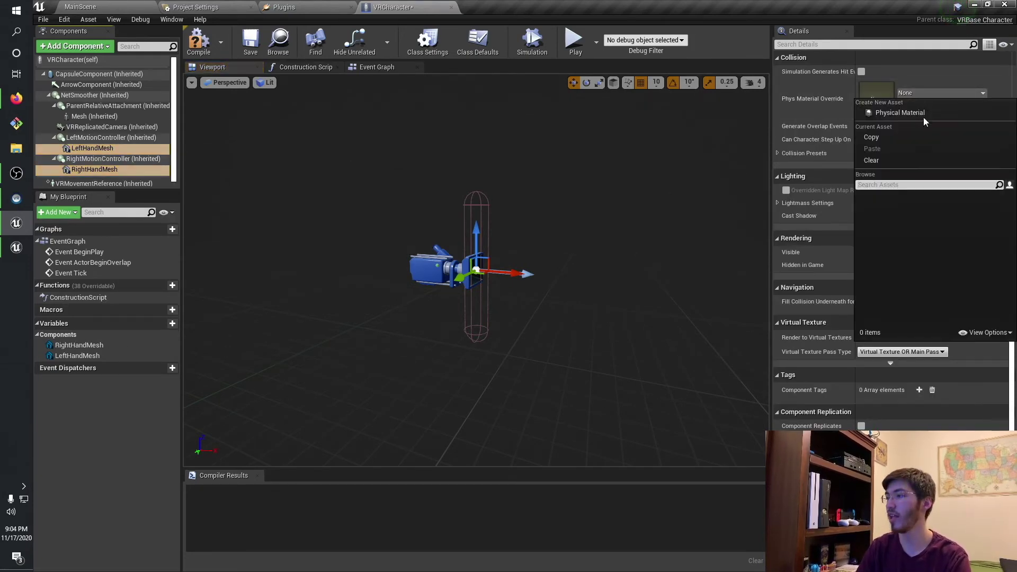
scroll(834, 146, up, 2)
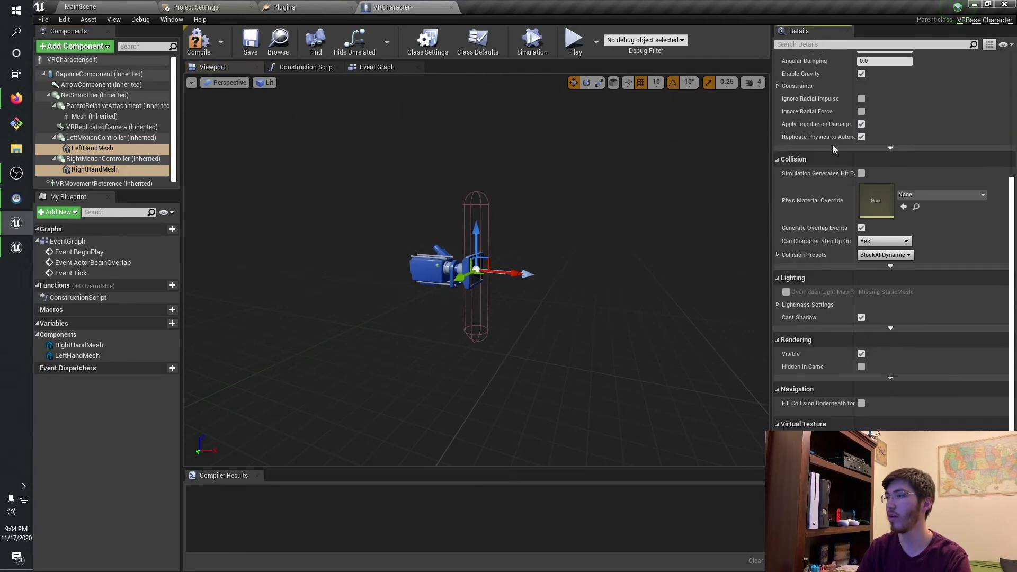
scroll(829, 159, up, 6)
click(964, 155)
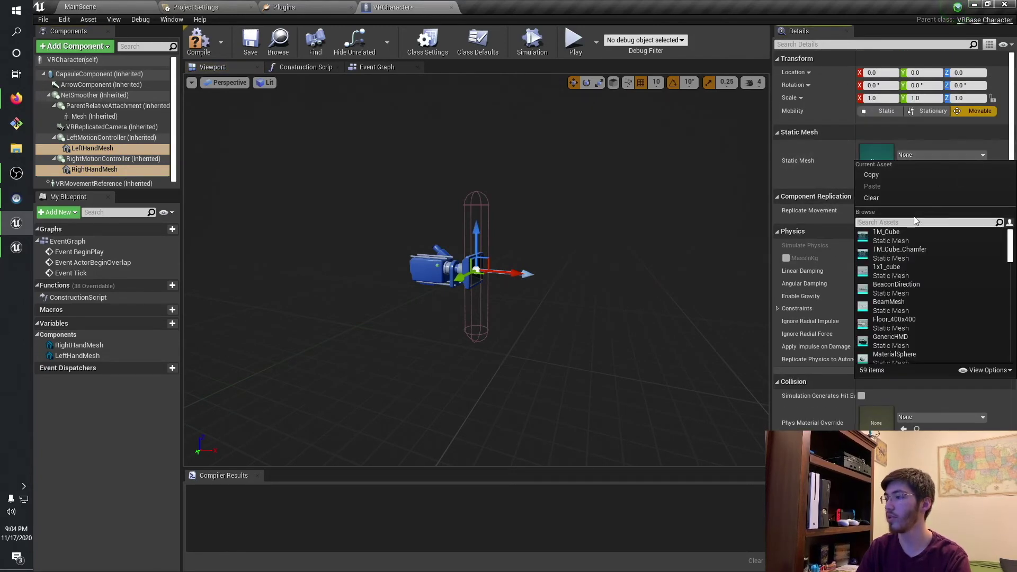
click(907, 235)
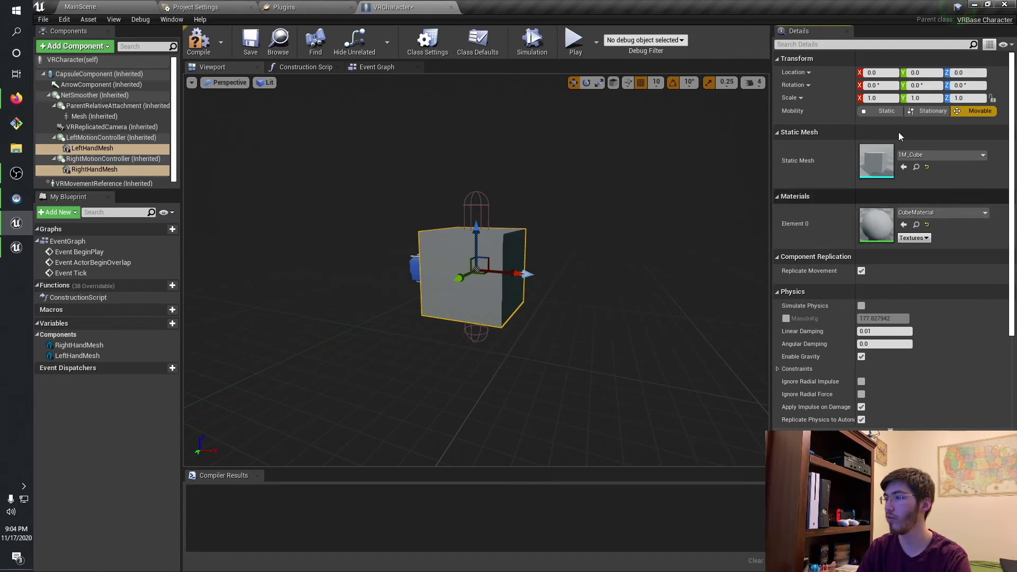
Step: Scale both hand cubes to 0.1 and inspect them in the viewport
click(980, 99)
text(0.1)
key(Return)
mouse_move(477, 265)
right_down()
mouse_move(477, 233)
mouse_move(476, 275)
right_up()
mouse_move(599, 238)
right_down()
mouse_move(583, 238)
mouse_move(598, 238)
right_up()
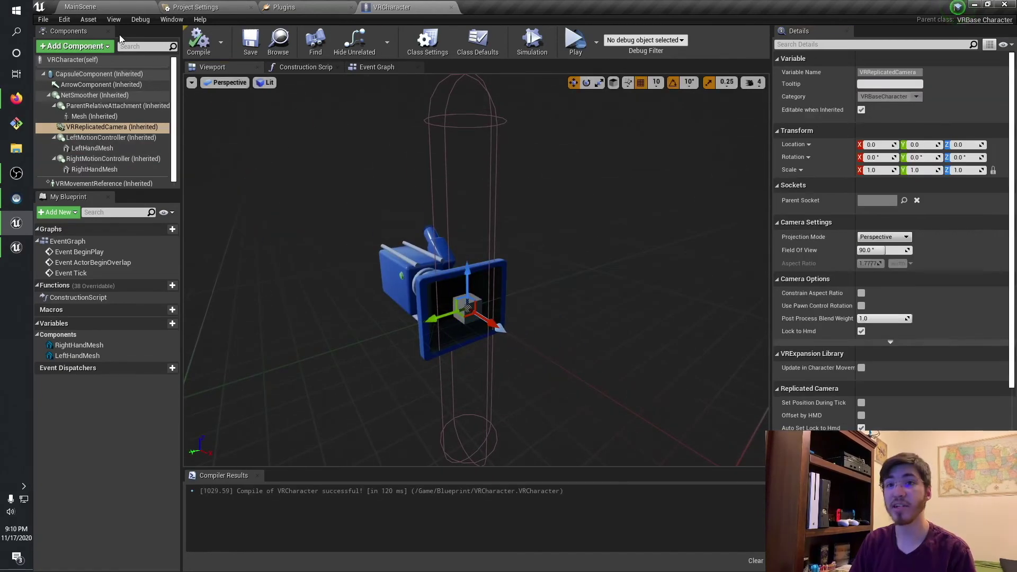
Step: Place a VRCharacter actor into the MainScene level
click(114, 6)
drag(252, 451, 503, 271)
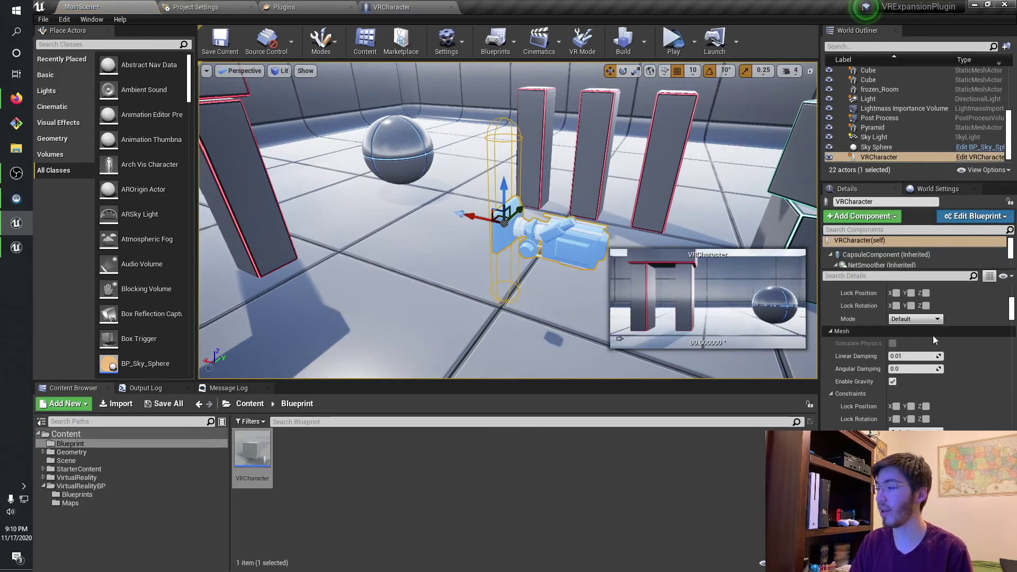
scroll(932, 335, down, 2)
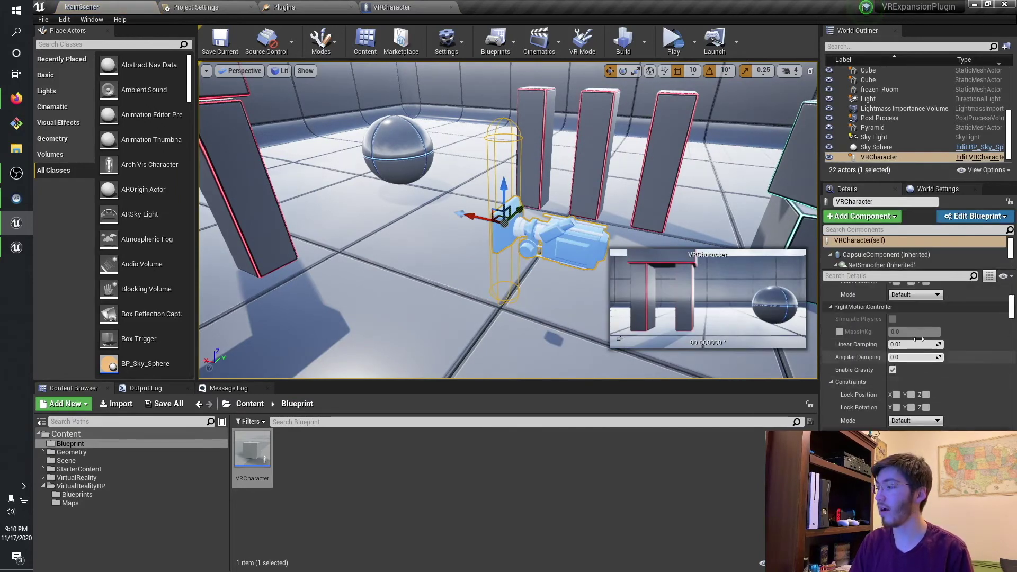
Step: Set the character's Auto Possess Player to Player 0 and save MainScene
click(893, 275)
text(auto)
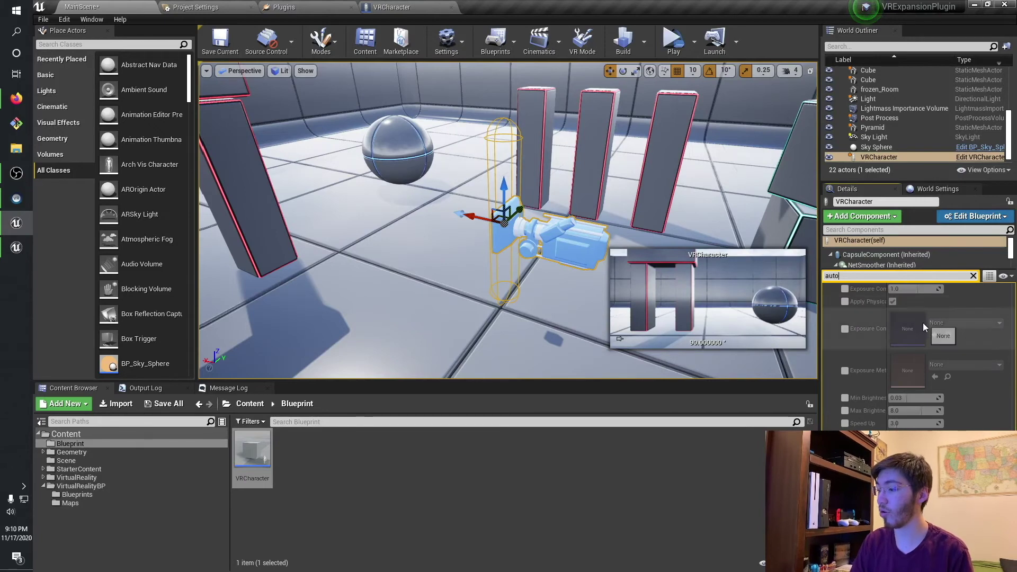
scroll(920, 339, down, 4)
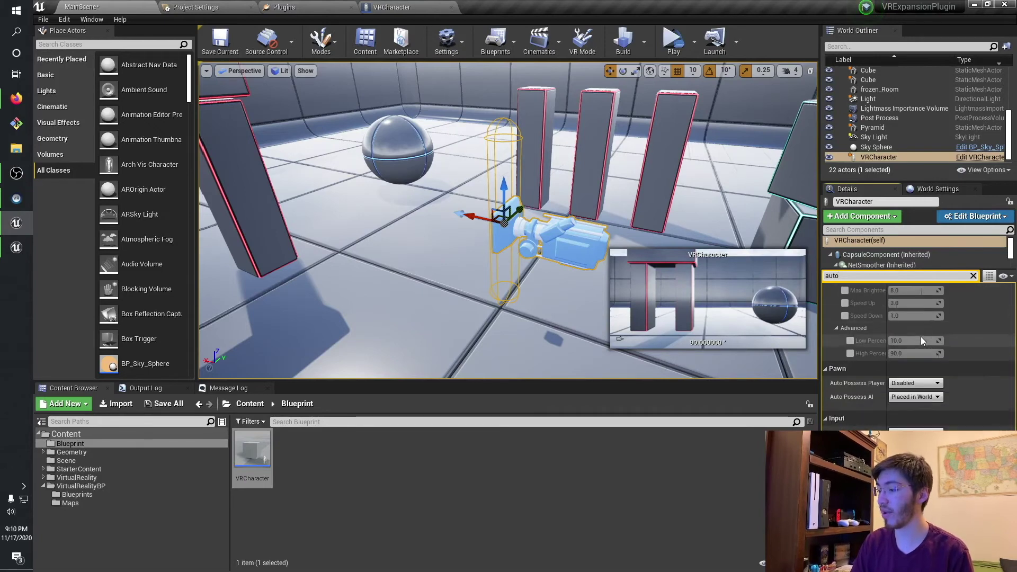
click(902, 383)
click(905, 397)
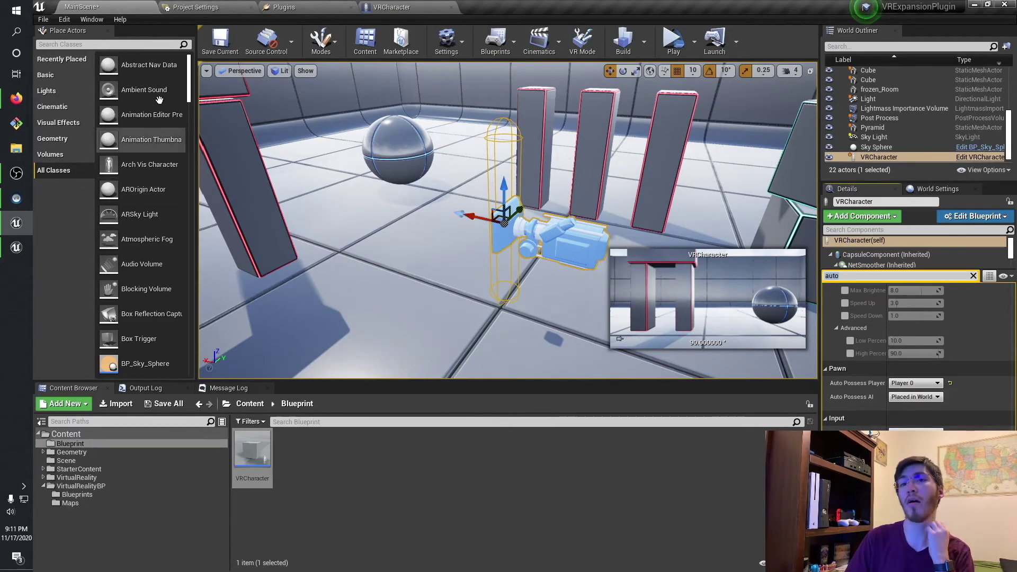
click(209, 51)
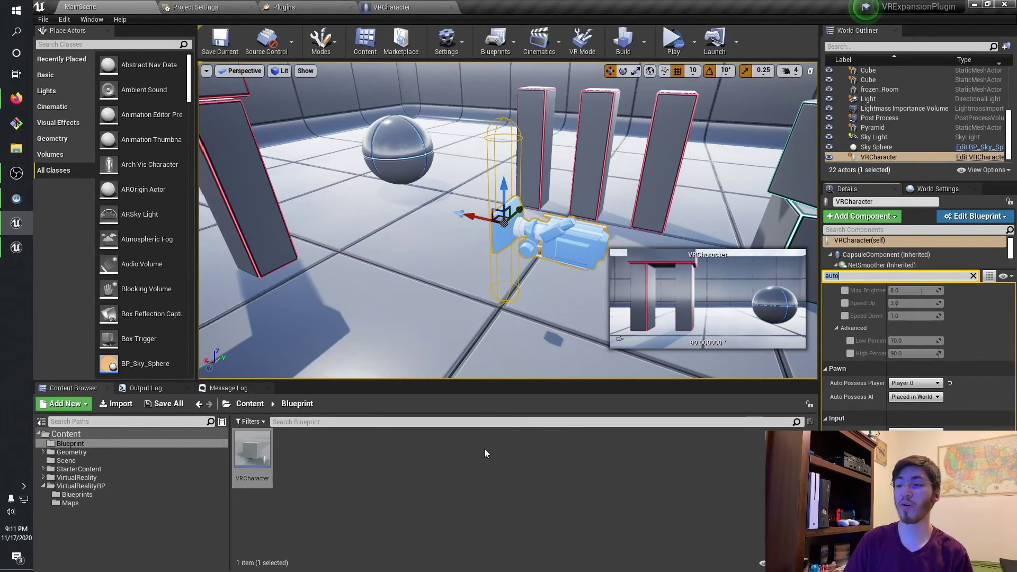
Step: Orbit the viewport and frame the view on the placed VRCharacter
click(493, 468)
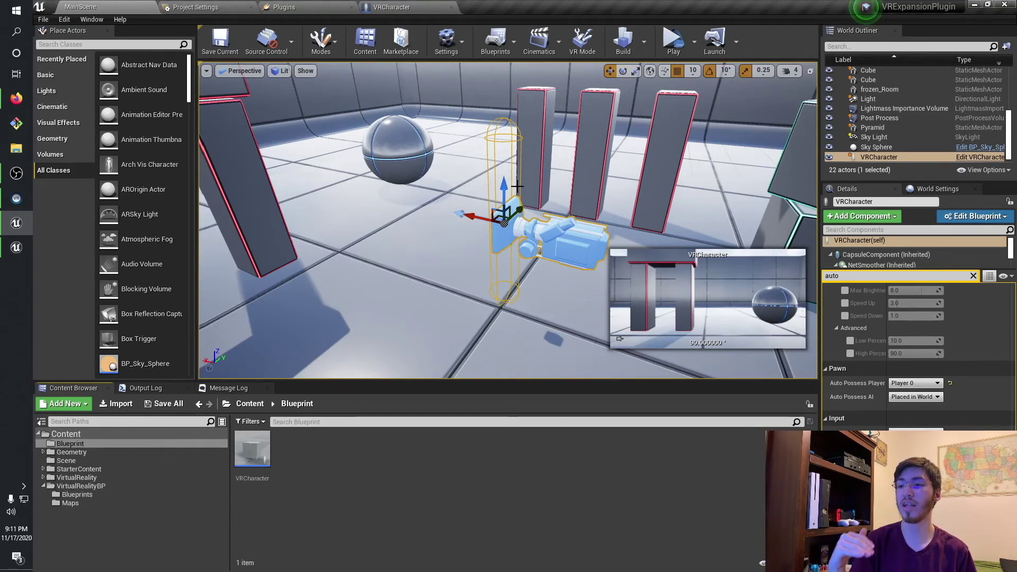
alt+drag(654, 190, 426, 195)
key(f)
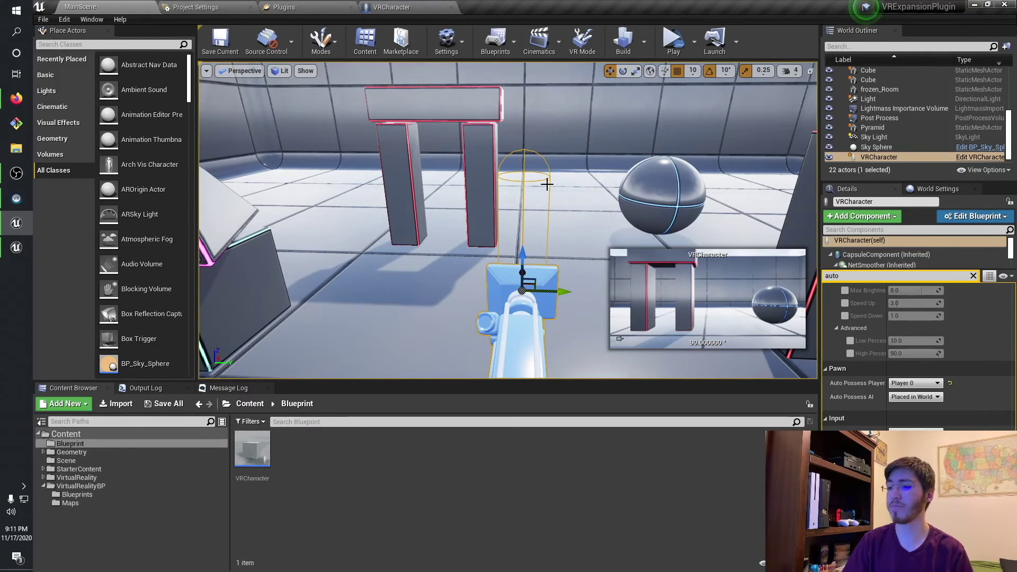
mouse_move(524, 208)
right_down()
mouse_move(556, 209)
mouse_move(524, 209)
right_up()
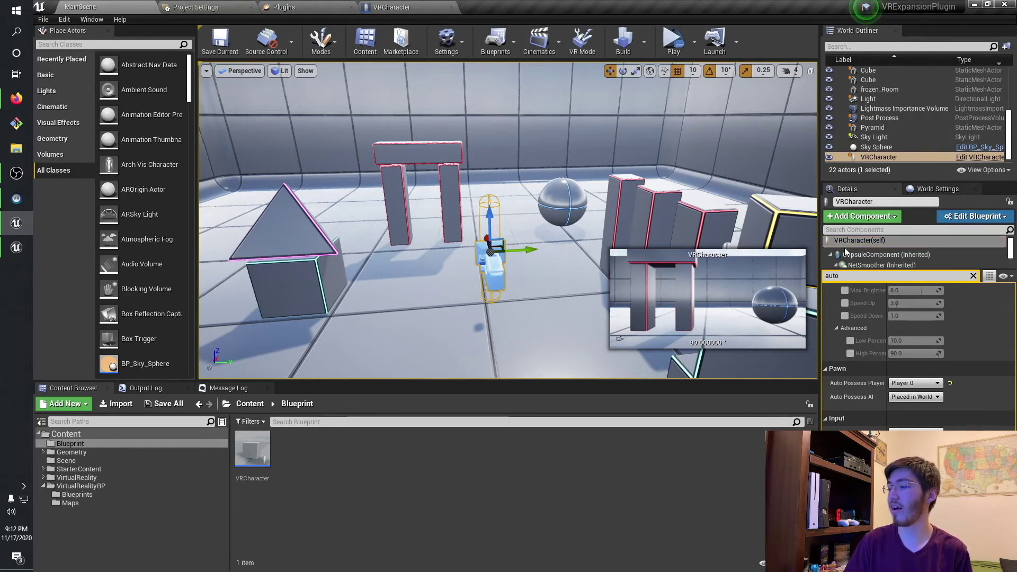
Step: Clear the Details search filter and show the play mode options with VR Preview
click(973, 275)
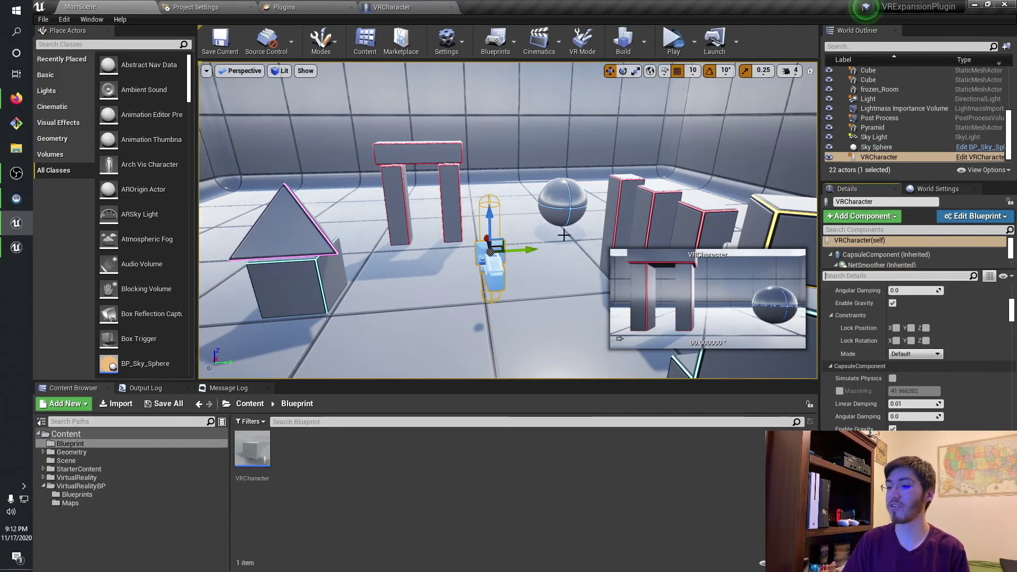
key(w)
right_drag(652, 80, 651, 85)
click(694, 45)
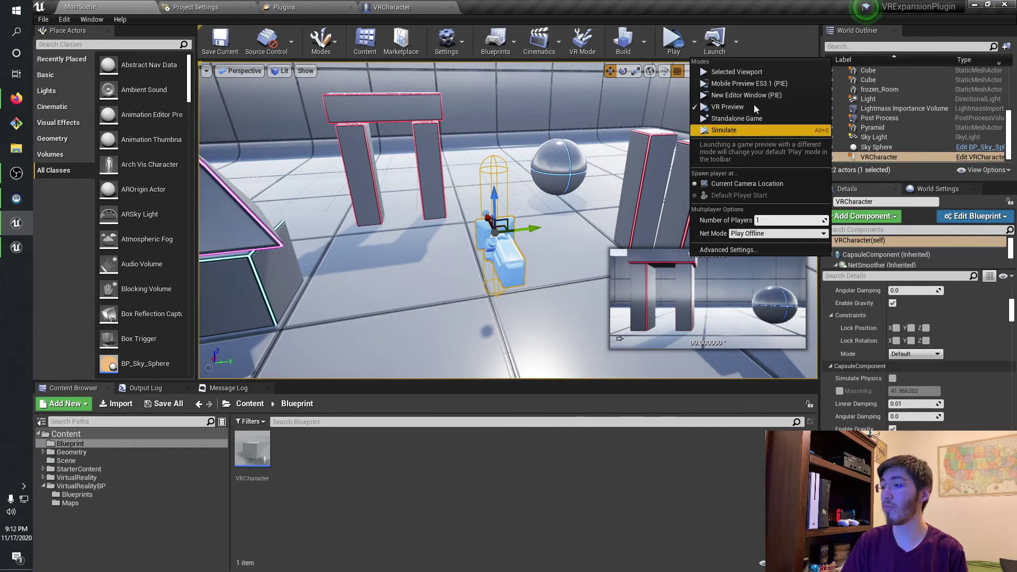
Step: Turn the viewport camera to look around the level
right_drag(522, 247, 519, 247)
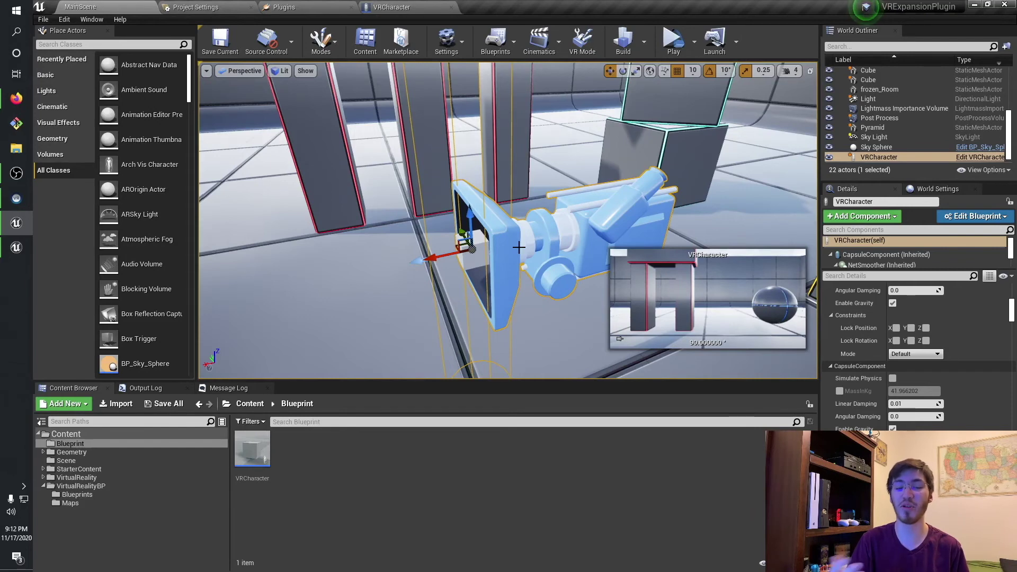
Step: Start the level in VR Preview to view it in the SteamVR window
click(674, 51)
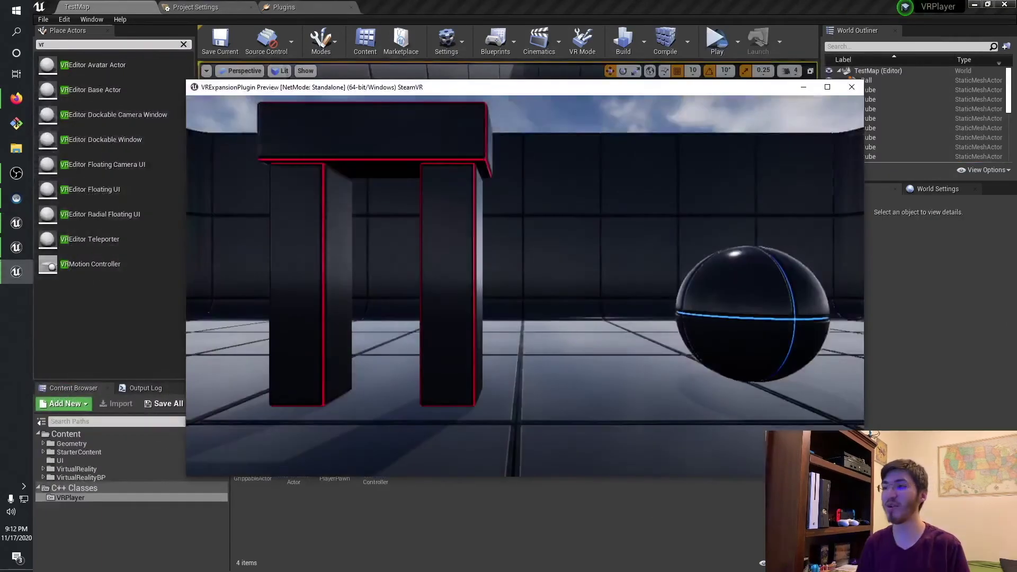